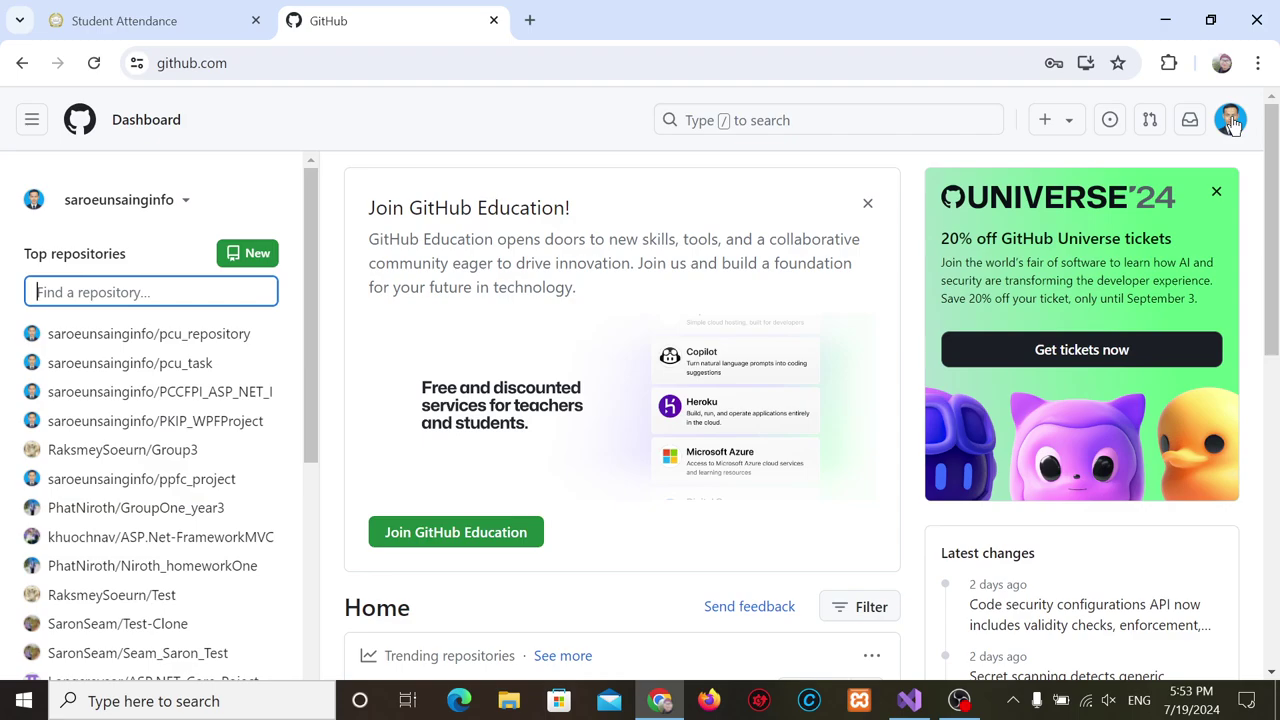
- Open Your repositories from the avatar menu and scroll through the 11 repositories
{"action": "left_click", "coordinate": [1230, 120]}
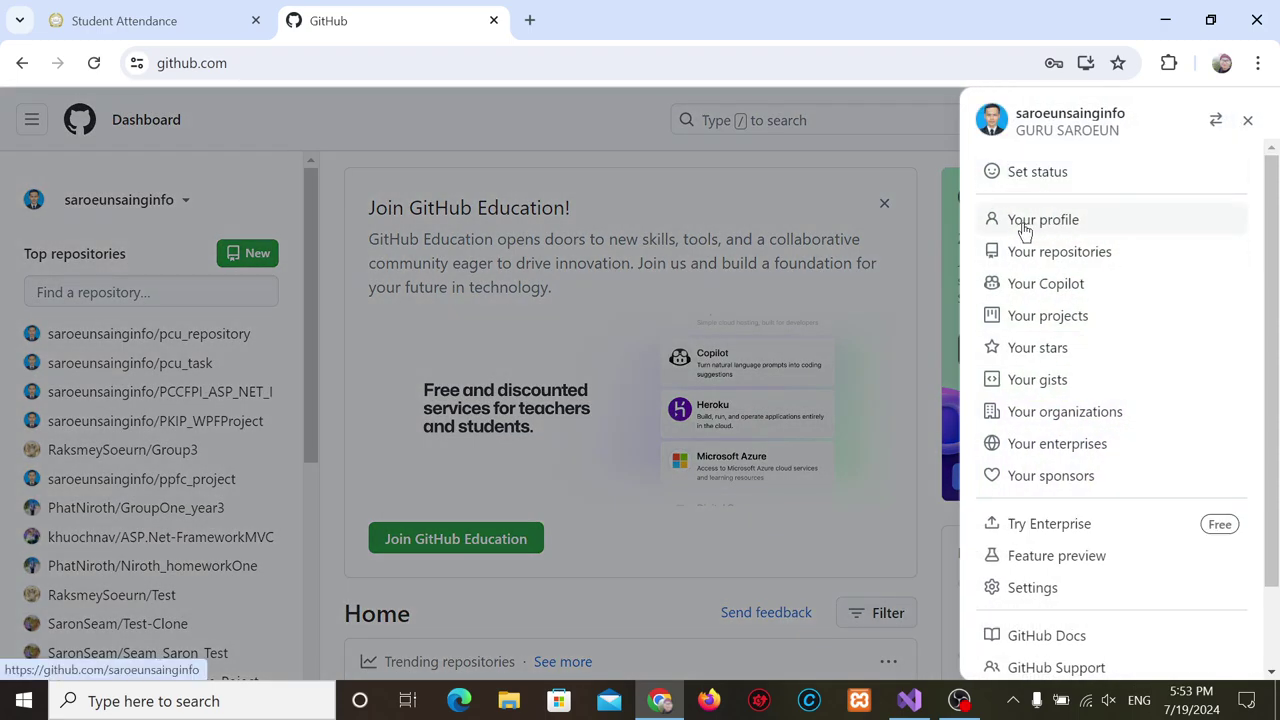
{"action": "left_click", "coordinate": [1066, 256]}
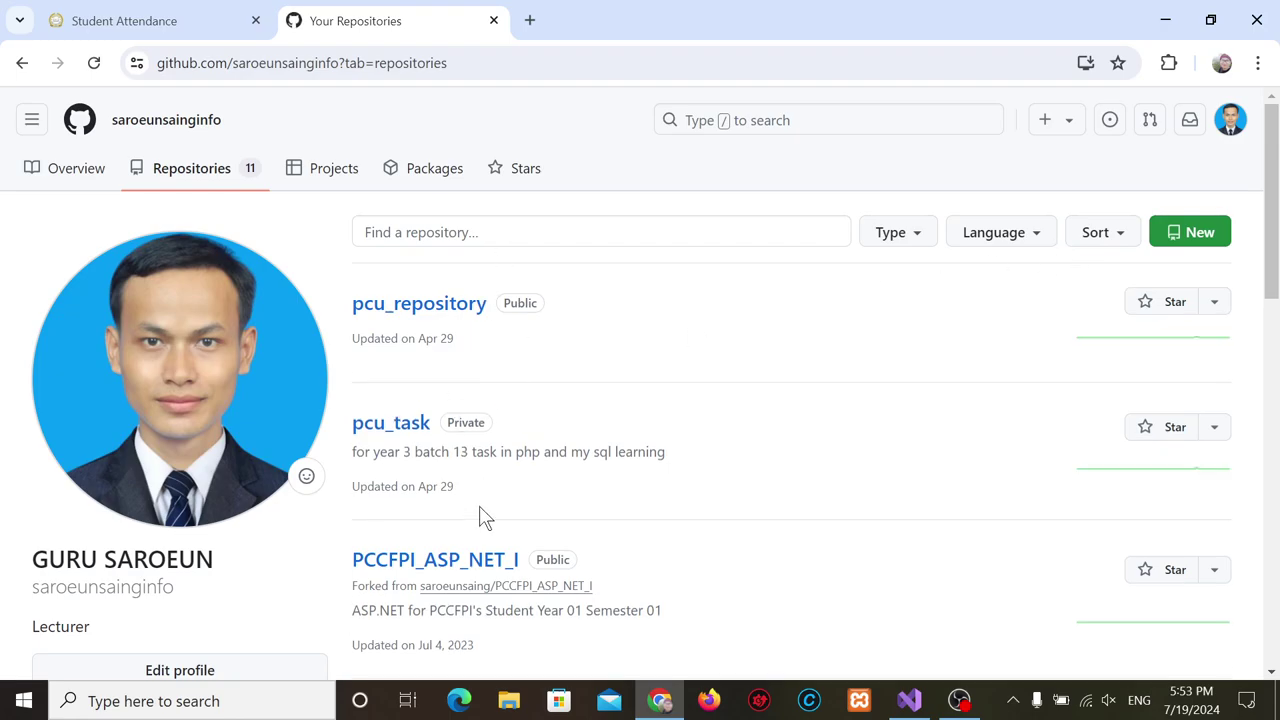
{"action": "scroll", "coordinate": [480, 517], "scroll_direction": "down", "scroll_amount": 1}
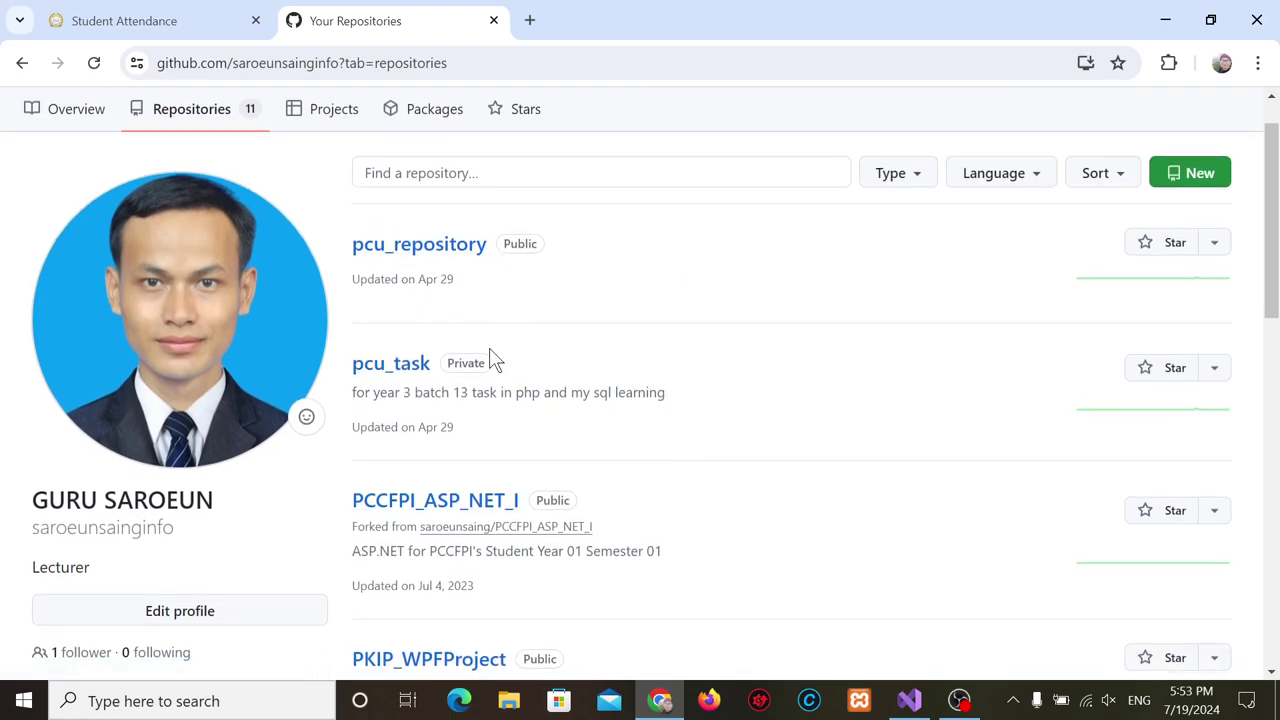
{"action": "scroll", "coordinate": [555, 424], "scroll_direction": "down", "scroll_amount": 2}
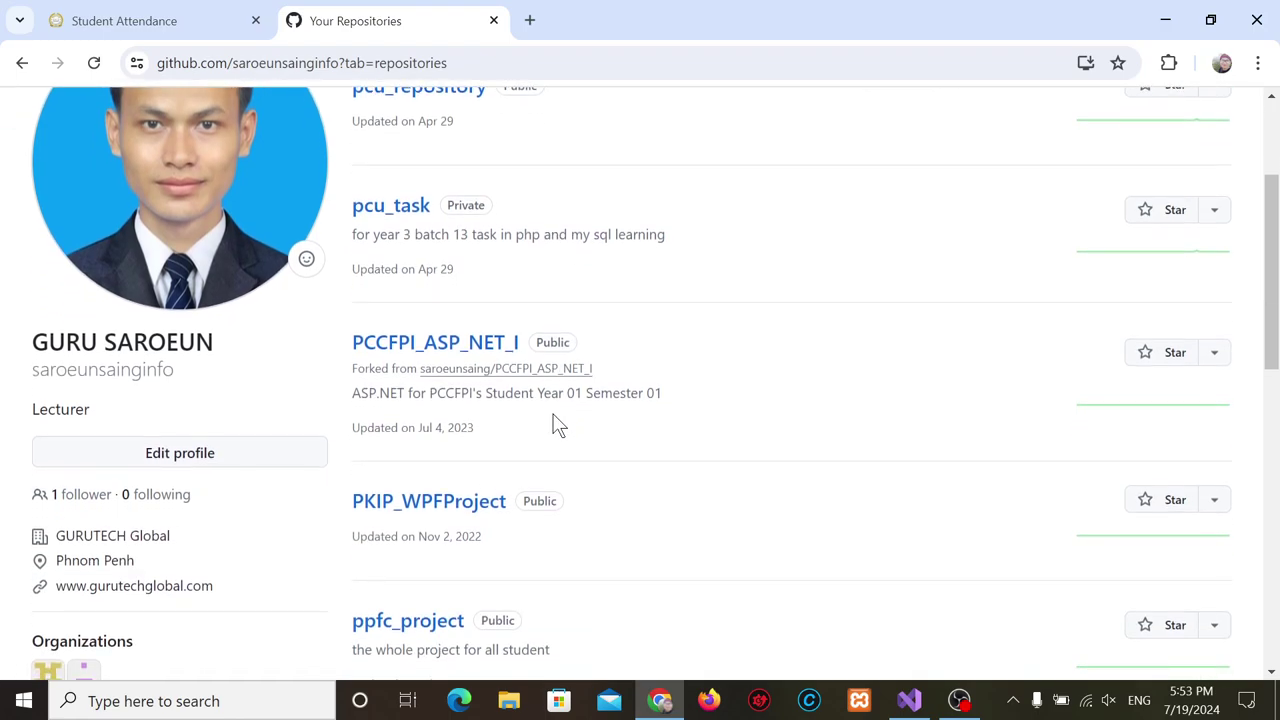
{"action": "scroll", "coordinate": [558, 420], "scroll_direction": "down", "scroll_amount": 3}
{"action": "scroll", "coordinate": [558, 415], "scroll_direction": "down", "scroll_amount": 2}
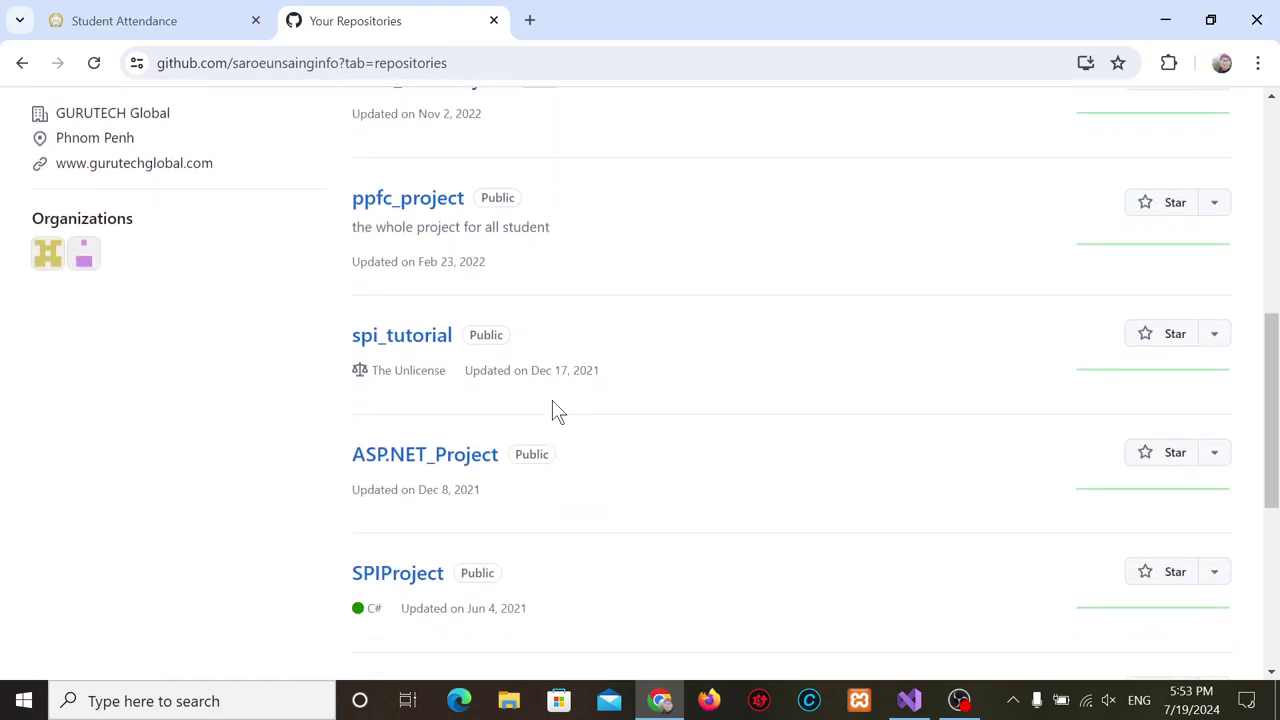
{"action": "scroll", "coordinate": [558, 412], "scroll_direction": "down", "scroll_amount": 3}
{"action": "key", "text": "Home"}
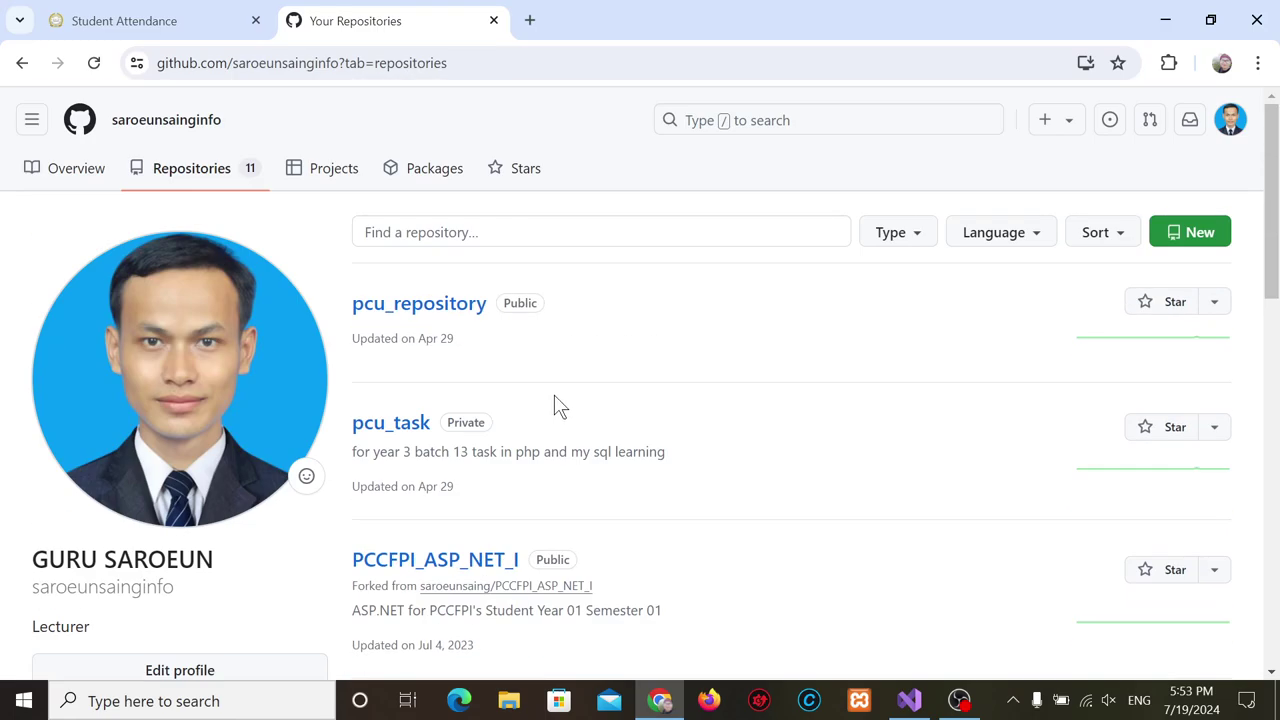
- Start a new repository named AGA_PROJECT and confirm the name is available
{"action": "left_click", "coordinate": [1193, 233]}
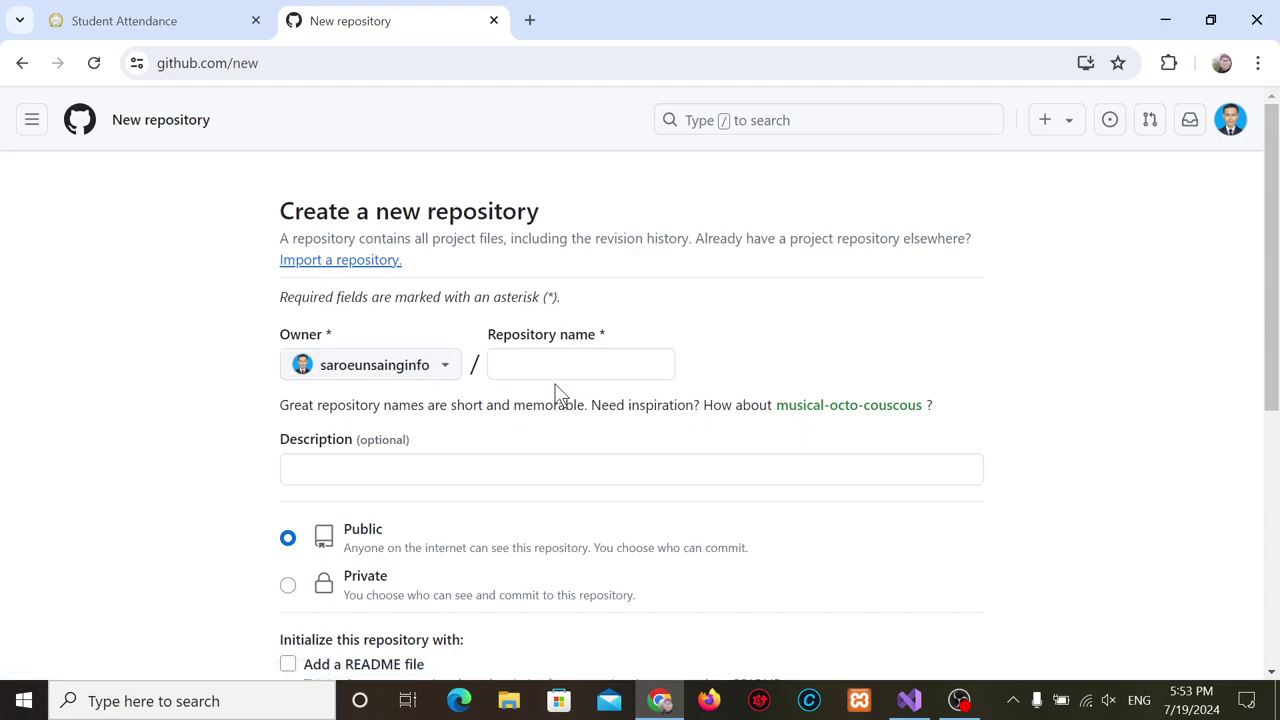
{"action": "left_click", "coordinate": [557, 366]}
{"action": "type", "text": "AGA"}
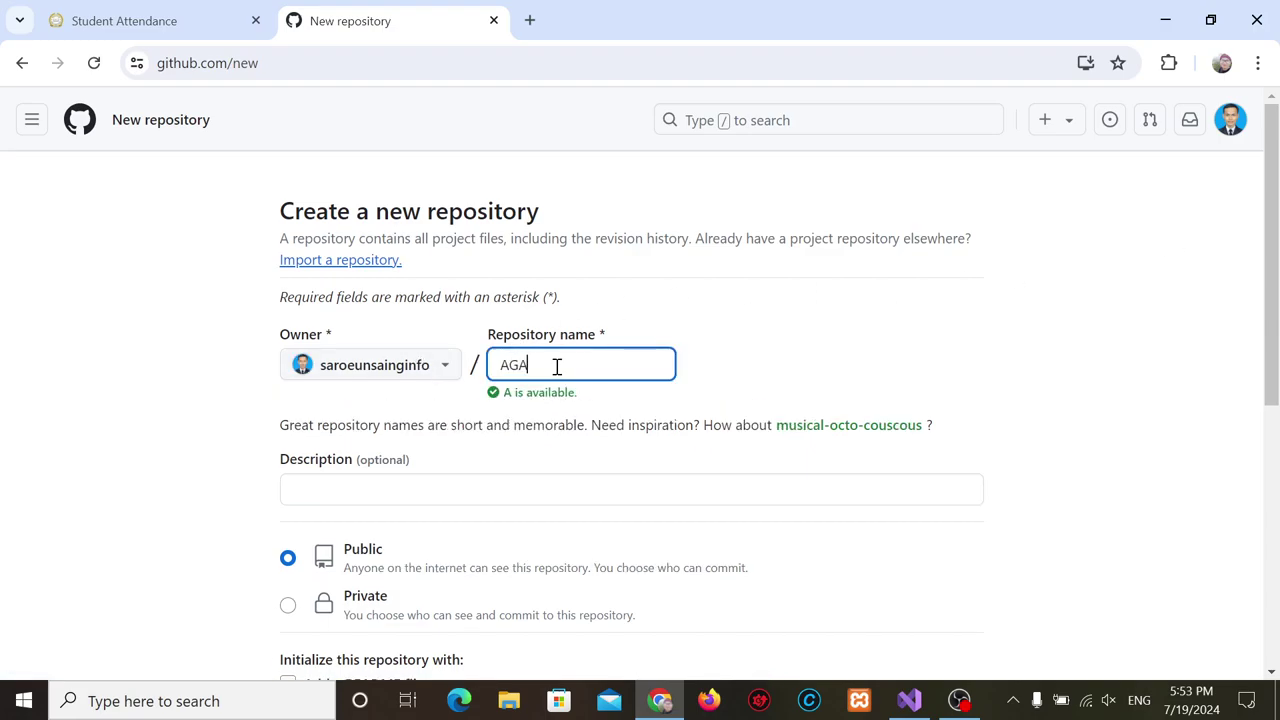
{"action": "type", "text": "_PROJECT"}
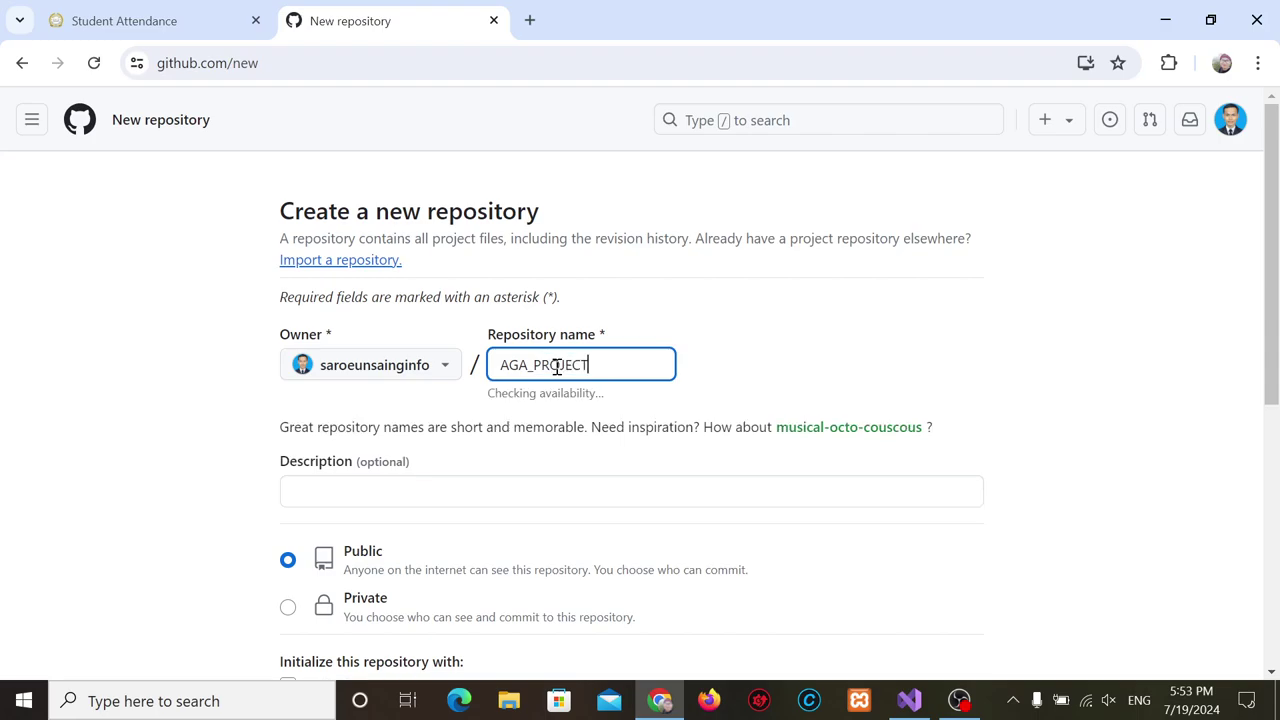
{"action": "left_click_drag", "start_coordinate": [669, 420], "coordinate": [506, 392]}
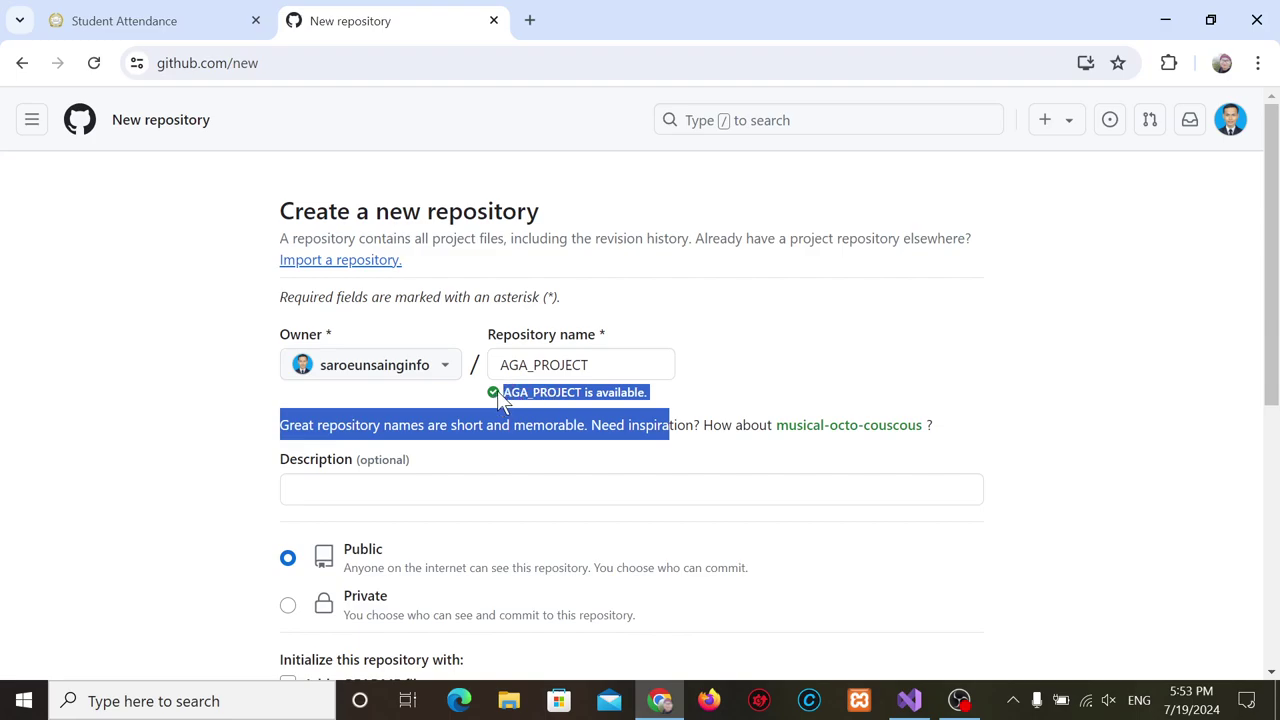
{"action": "left_click", "coordinate": [785, 383]}
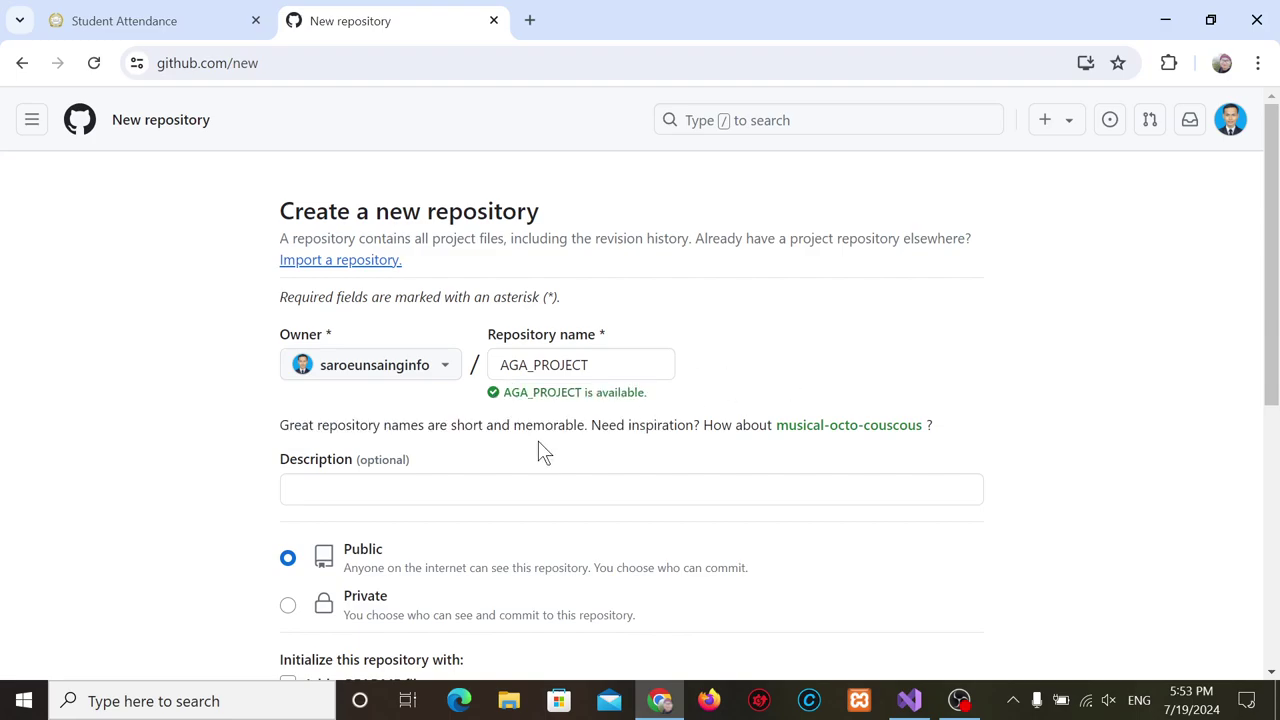
{"action": "scroll", "coordinate": [506, 474], "scroll_direction": "down", "scroll_amount": 2}
- Enter the description 'AGA PROJECT REPO ARE THE ASP.NET PROJECT', keeping visibility Public
{"action": "left_click", "coordinate": [381, 311]}
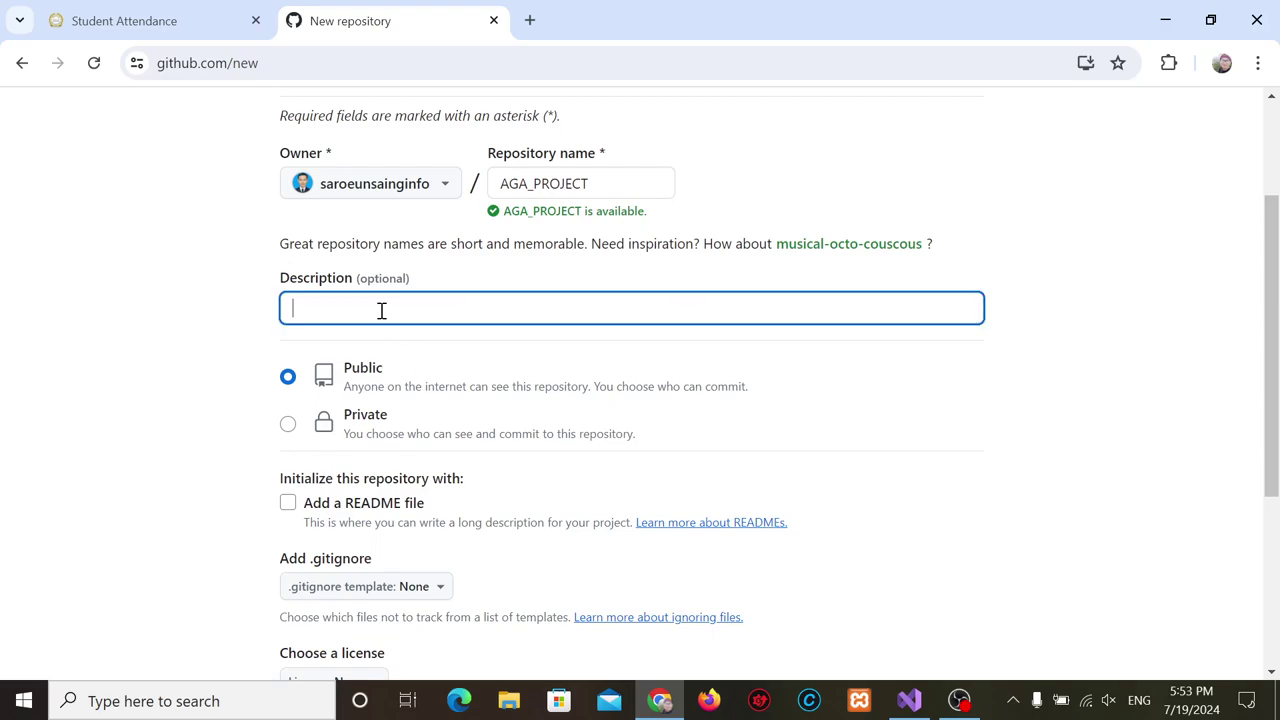
{"action": "type", "text": "AGA P"}
{"action": "type", "text": "ROJECT REPO"}
{"action": "type", "text": " ARE FOR "}
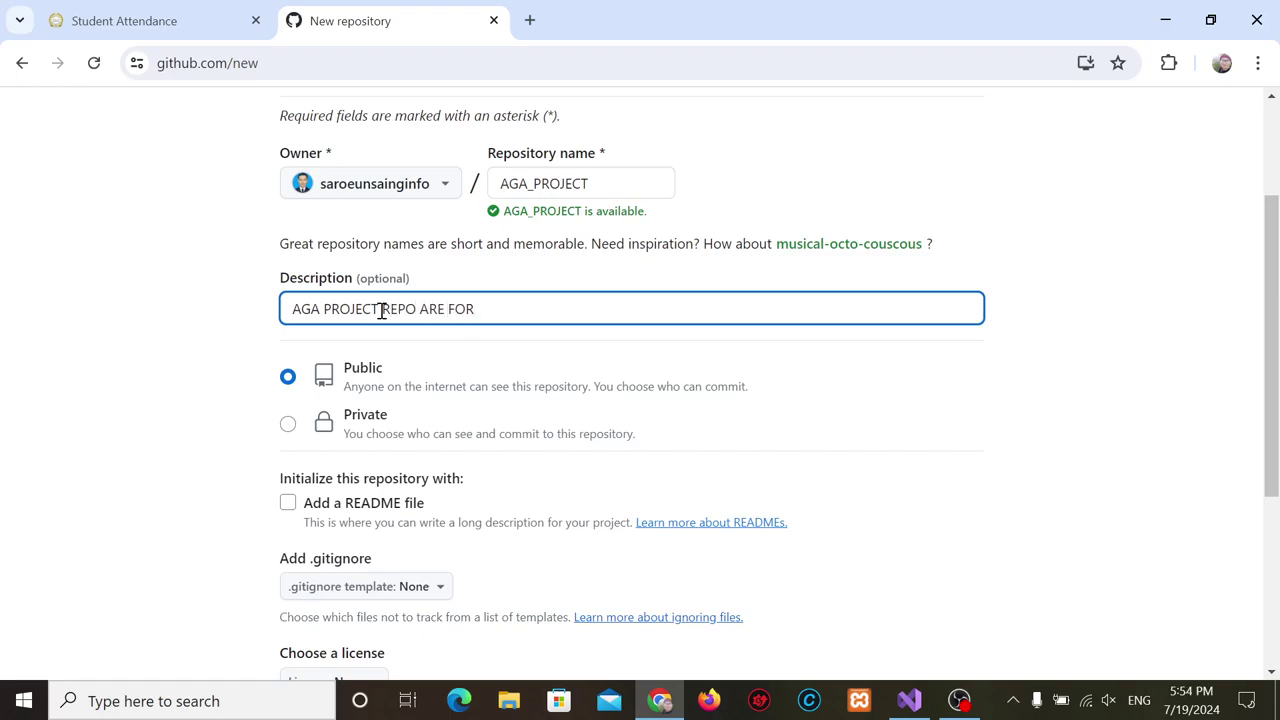
{"action": "key", "text": "BackSpace"}
{"action": "key", "text": "BackSpace"}
{"action": "key", "text": "BackSpace"}
{"action": "key", "text": "BackSpace"}
{"action": "type", "text": "THE AP"}
{"action": "key", "text": "BackSpace"}
{"action": "type", "text": "SP.NET"}
{"action": "type", "text": " PROJECT"}
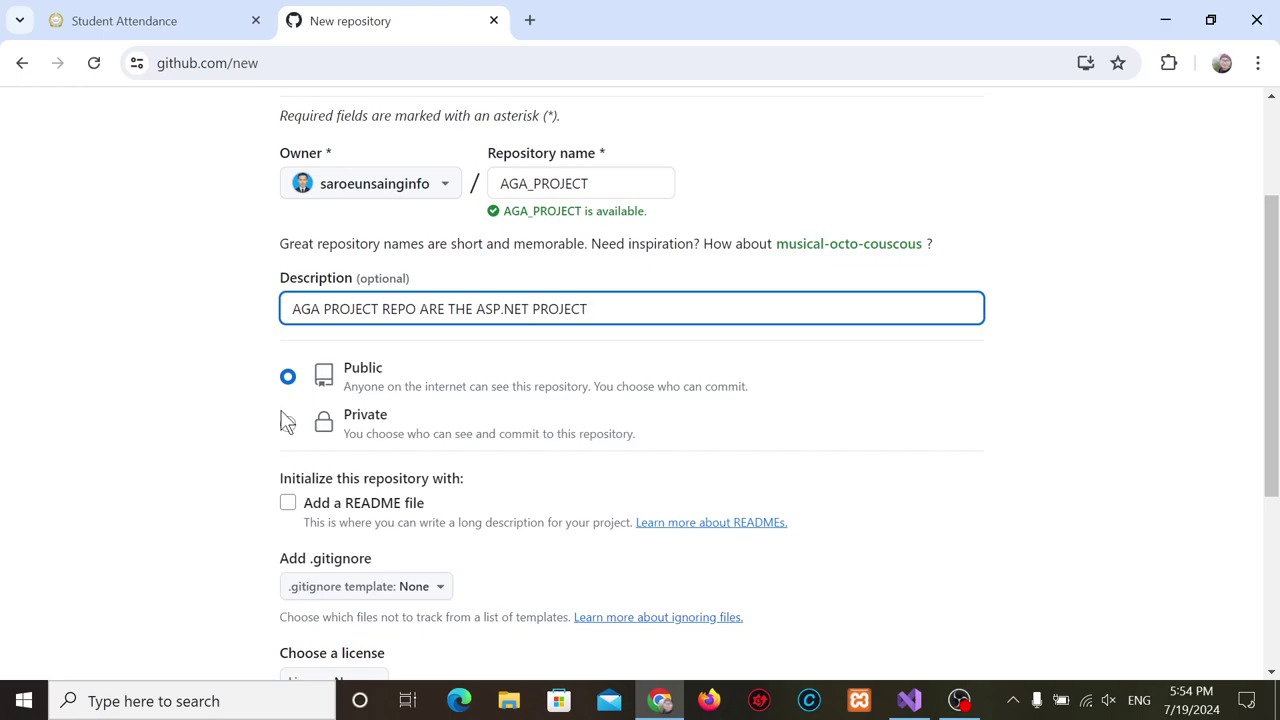
{"action": "scroll", "coordinate": [305, 400], "scroll_direction": "up", "scroll_amount": 1}
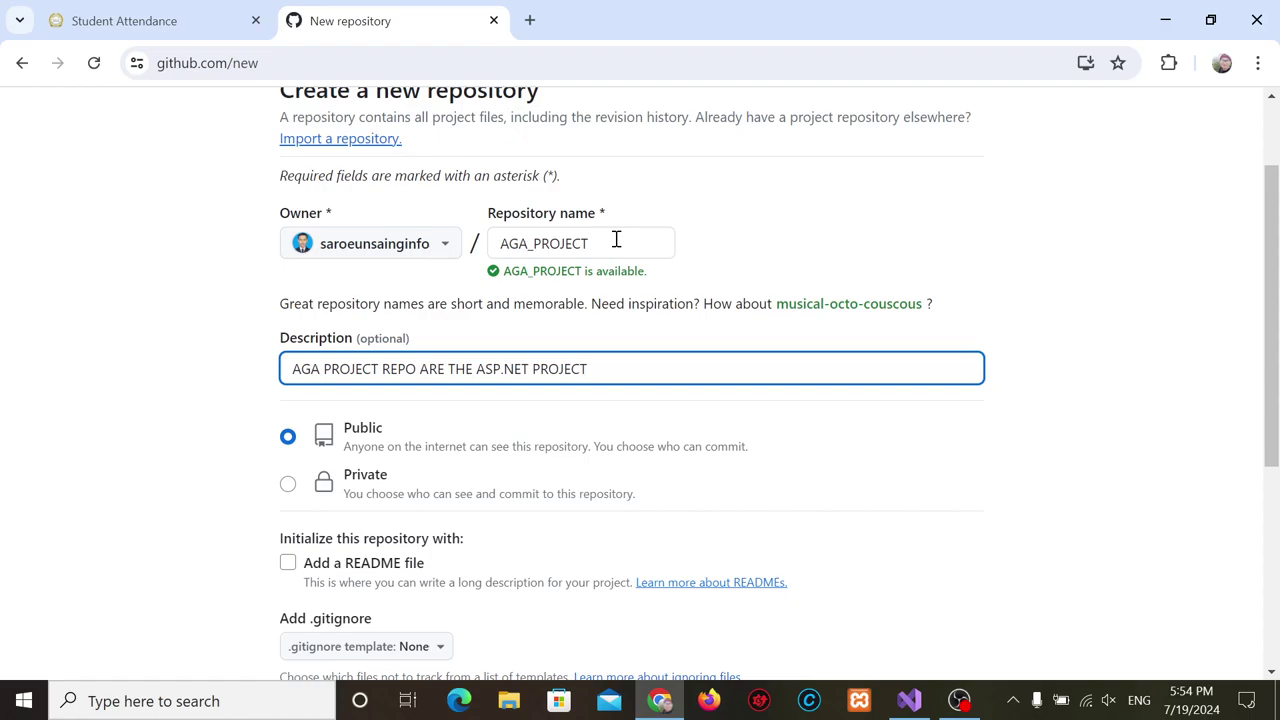
{"action": "left_click_drag", "start_coordinate": [616, 240], "coordinate": [505, 249]}
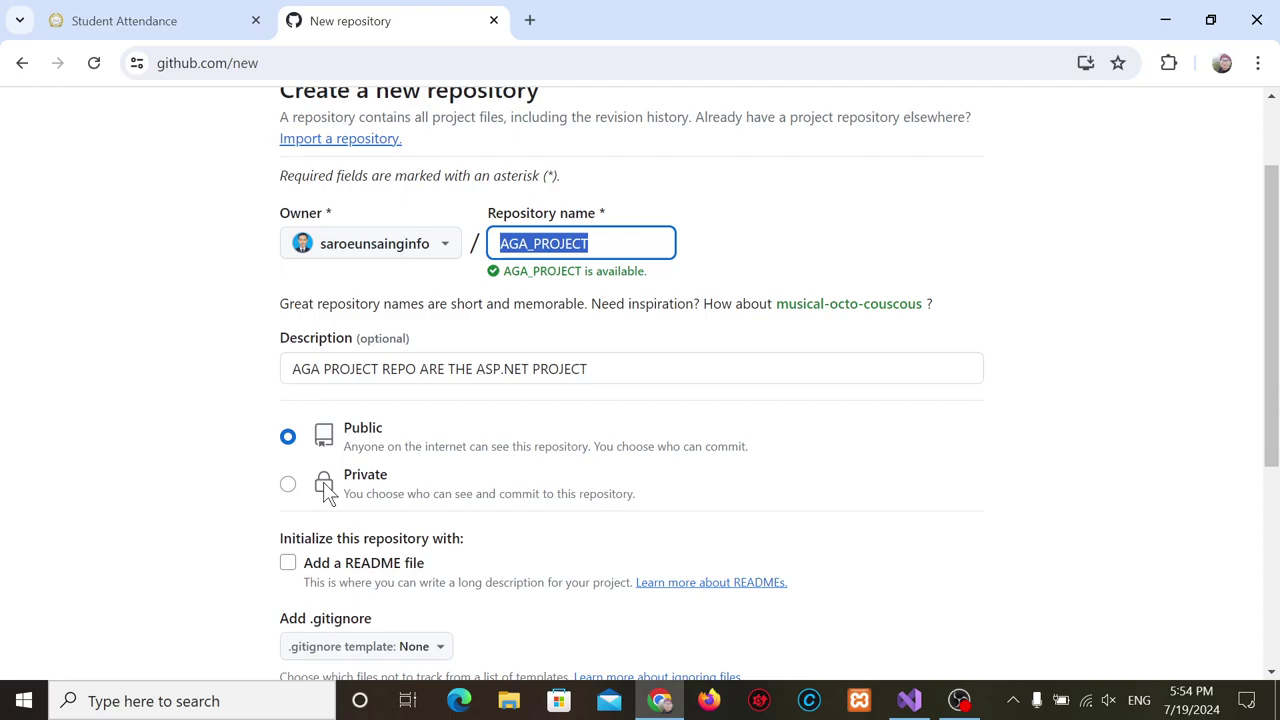
{"action": "scroll", "coordinate": [326, 490], "scroll_direction": "down", "scroll_amount": 2}
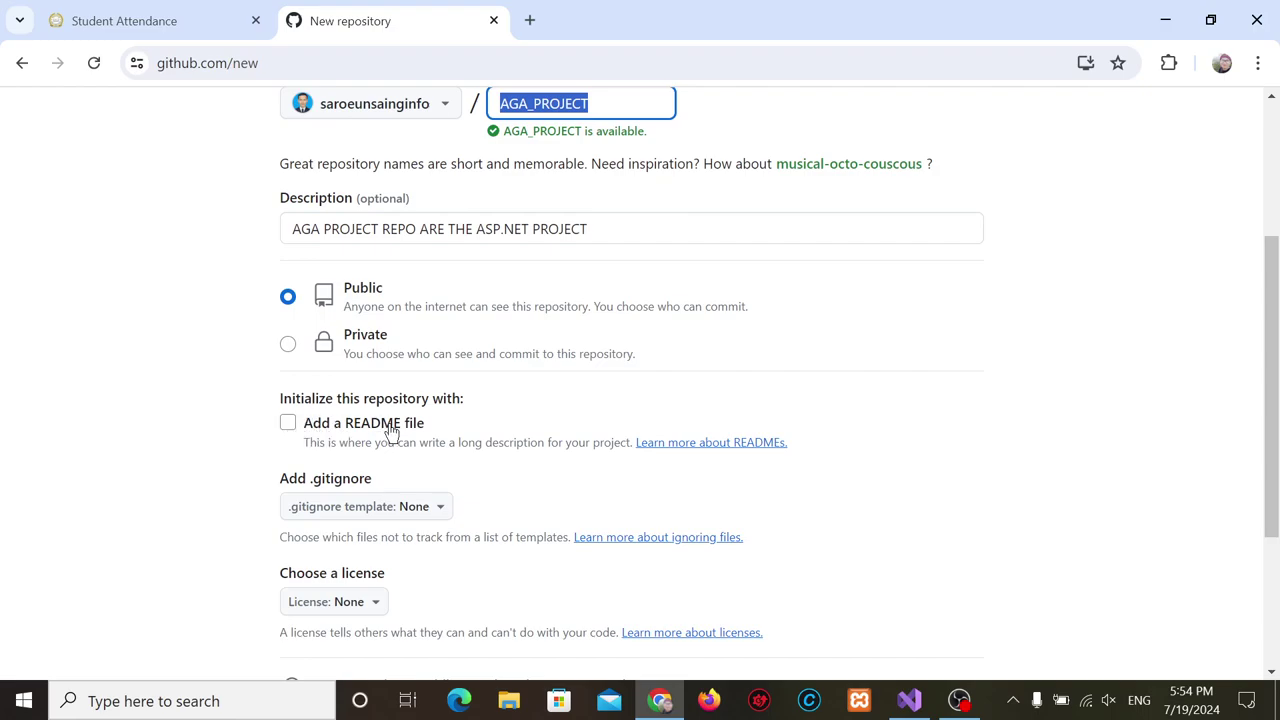
- Include a README file in the new repository, with default branch main
{"action": "left_click", "coordinate": [287, 423]}
{"action": "scroll", "coordinate": [190, 458], "scroll_direction": "down", "scroll_amount": 1}
{"action": "scroll", "coordinate": [190, 458], "scroll_direction": "down", "scroll_amount": 1}
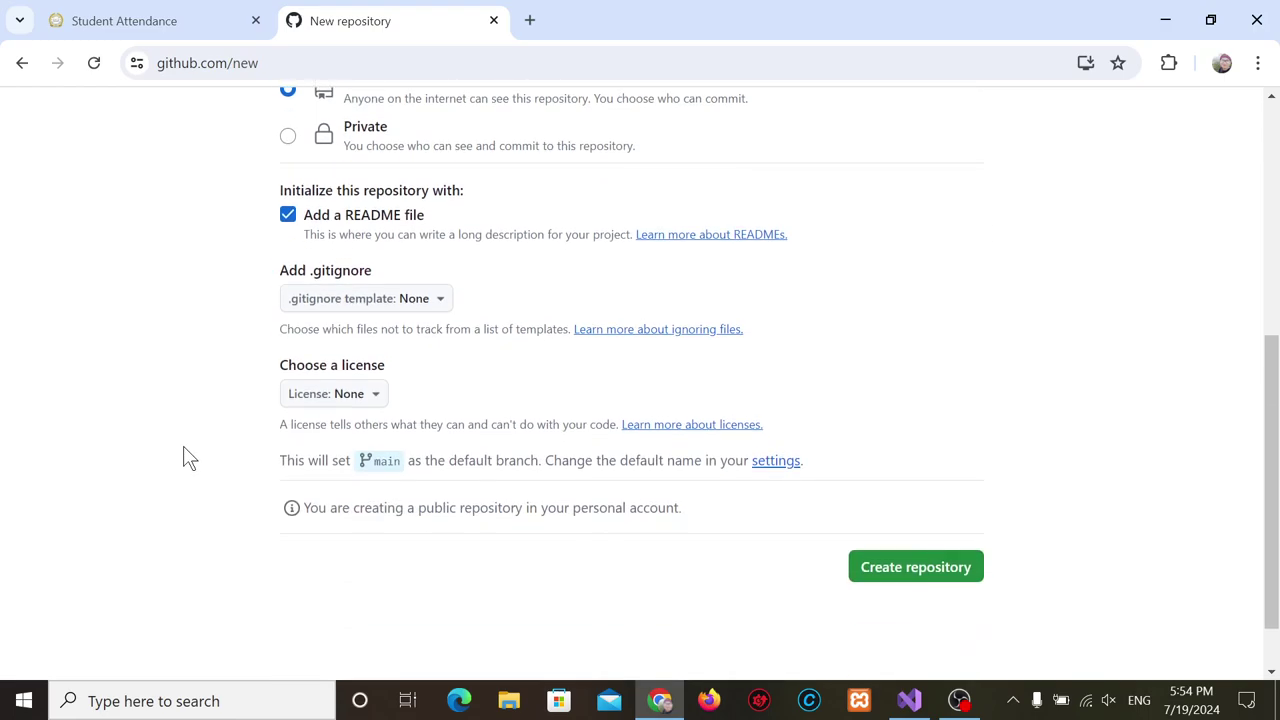
{"action": "left_click", "coordinate": [288, 214]}
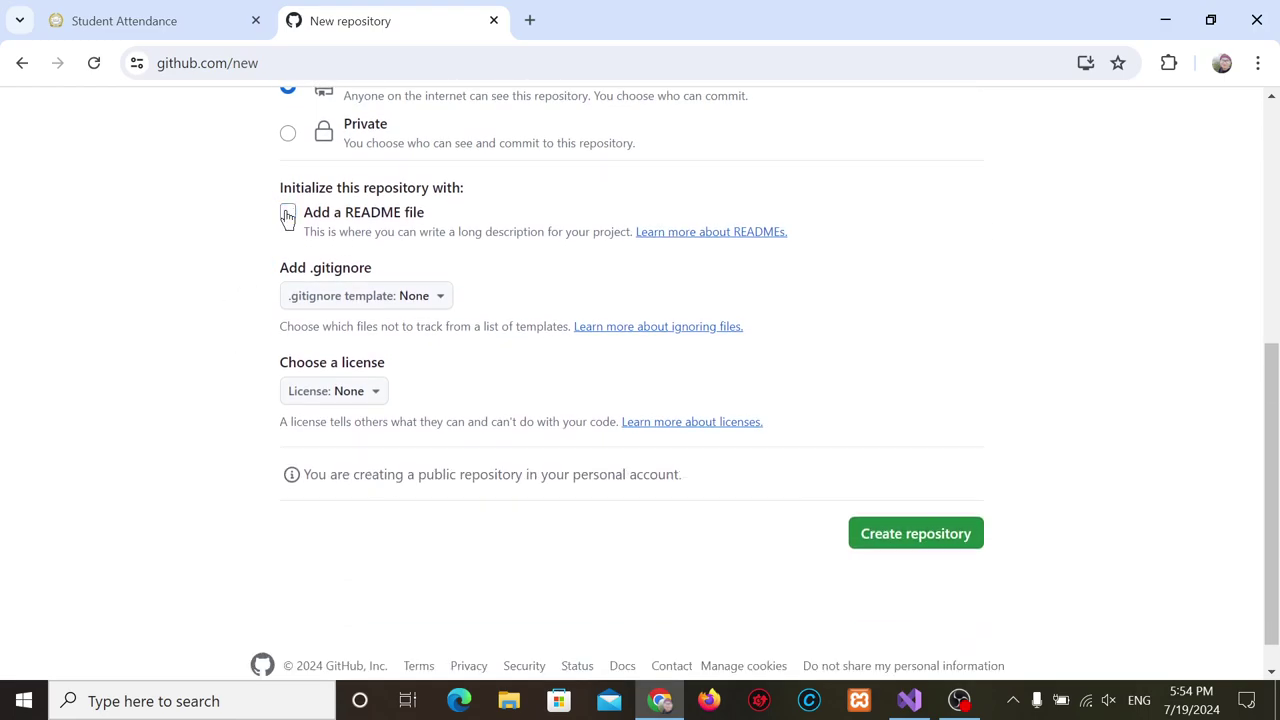
{"action": "left_click", "coordinate": [288, 214]}
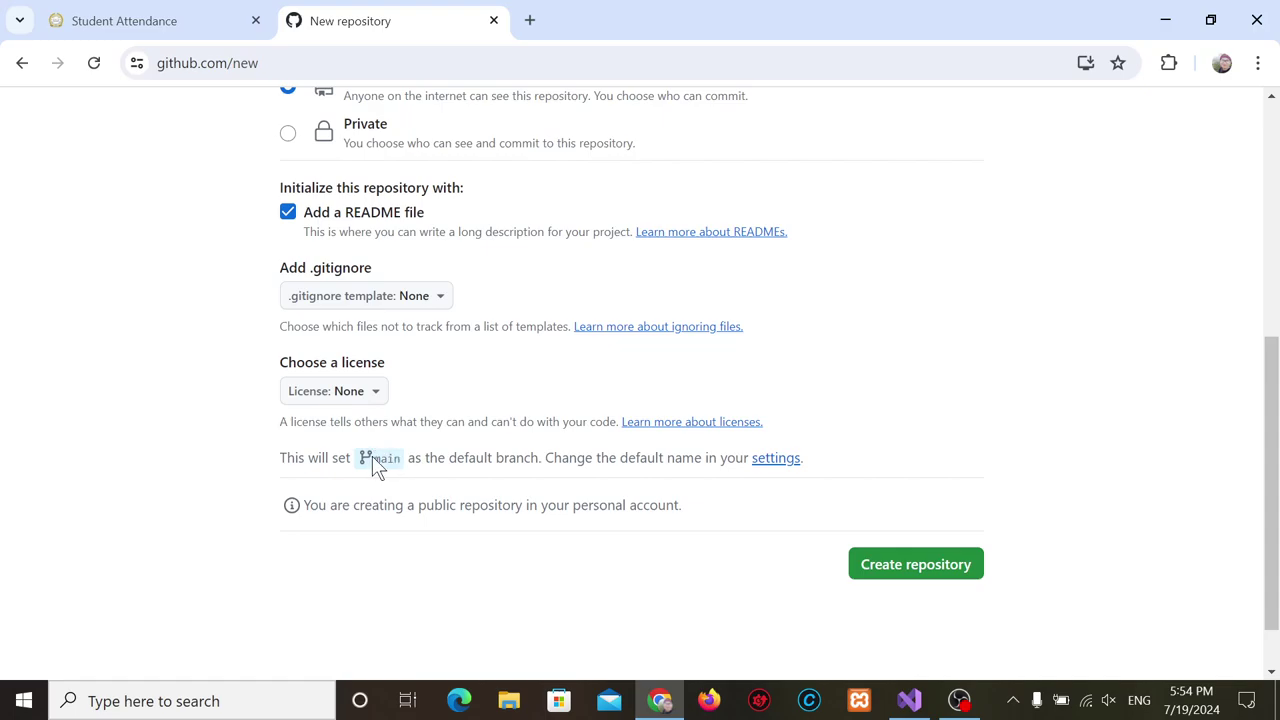
{"action": "double_click", "coordinate": [400, 460]}
- Search the license list for .NET, ASP and C# options
{"action": "left_click", "coordinate": [368, 393]}
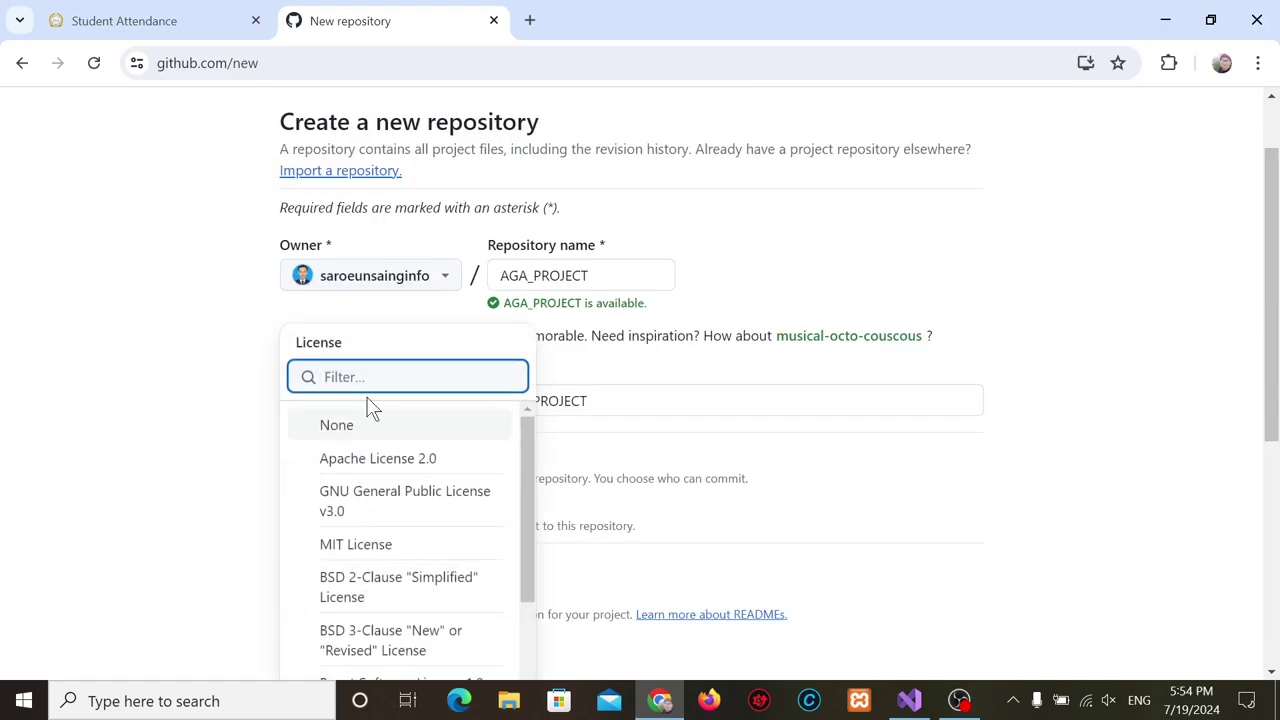
{"action": "type", "text": ".NET"}
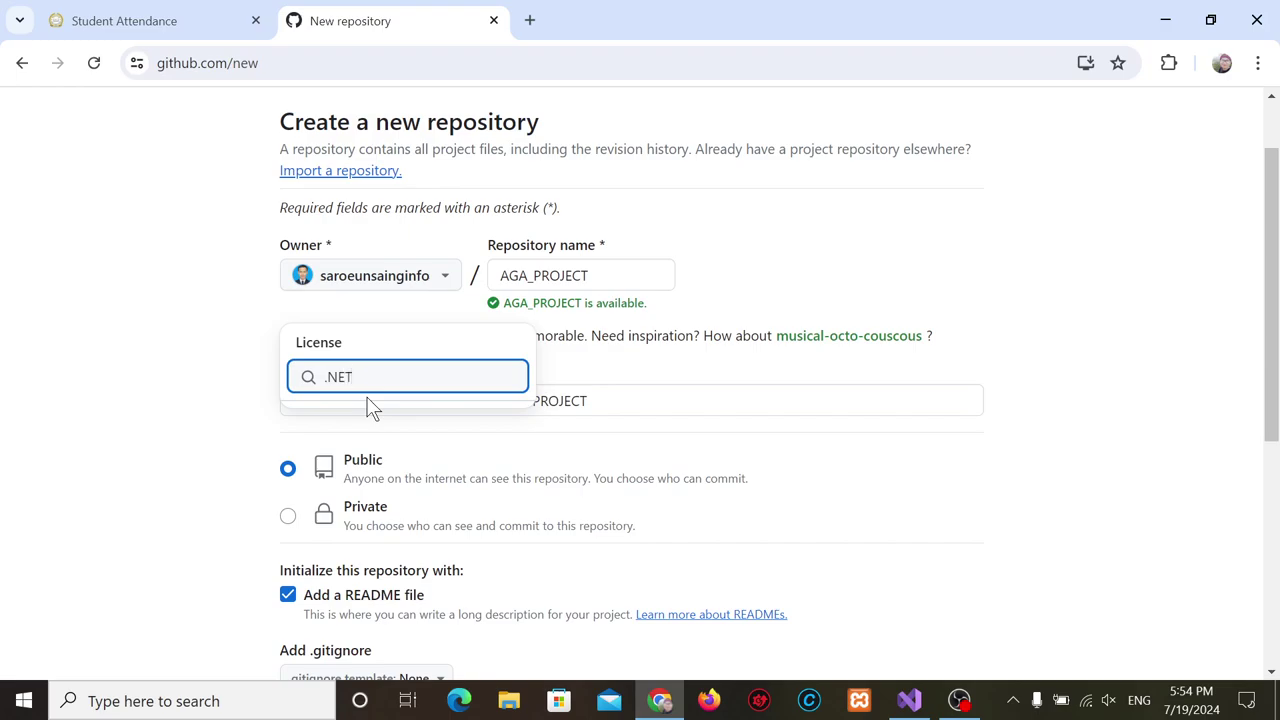
{"action": "key", "text": "BackSpace"}
{"action": "key", "text": "BackSpace"}
{"action": "key", "text": "BackSpace"}
{"action": "key", "text": "BackSpace"}
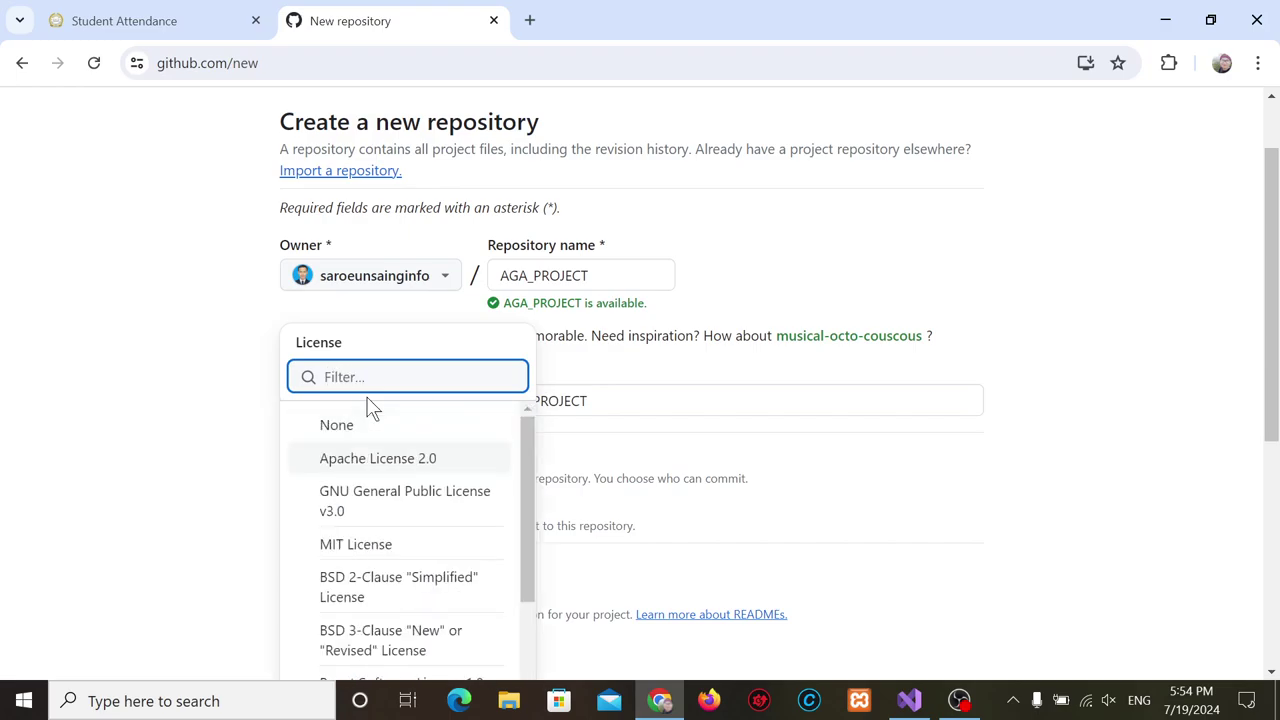
{"action": "type", "text": "ASP"}
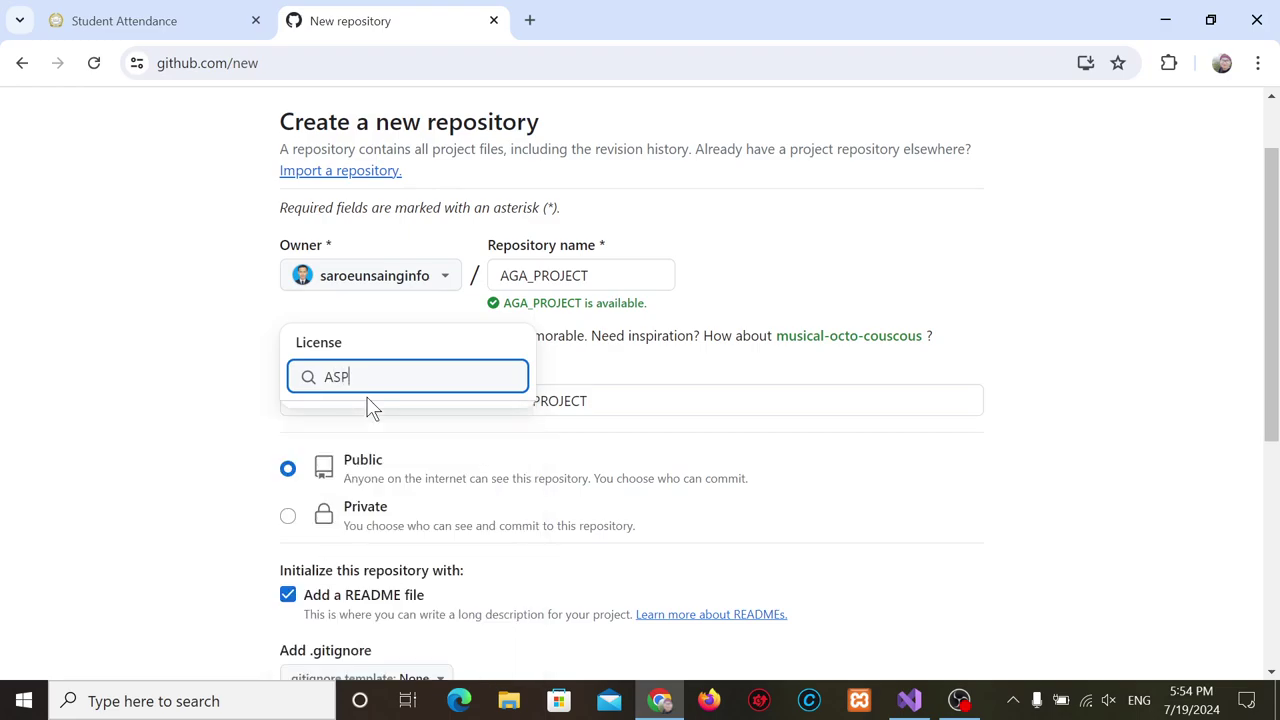
{"action": "key", "text": "BackSpace"}
{"action": "key", "text": "BackSpace"}
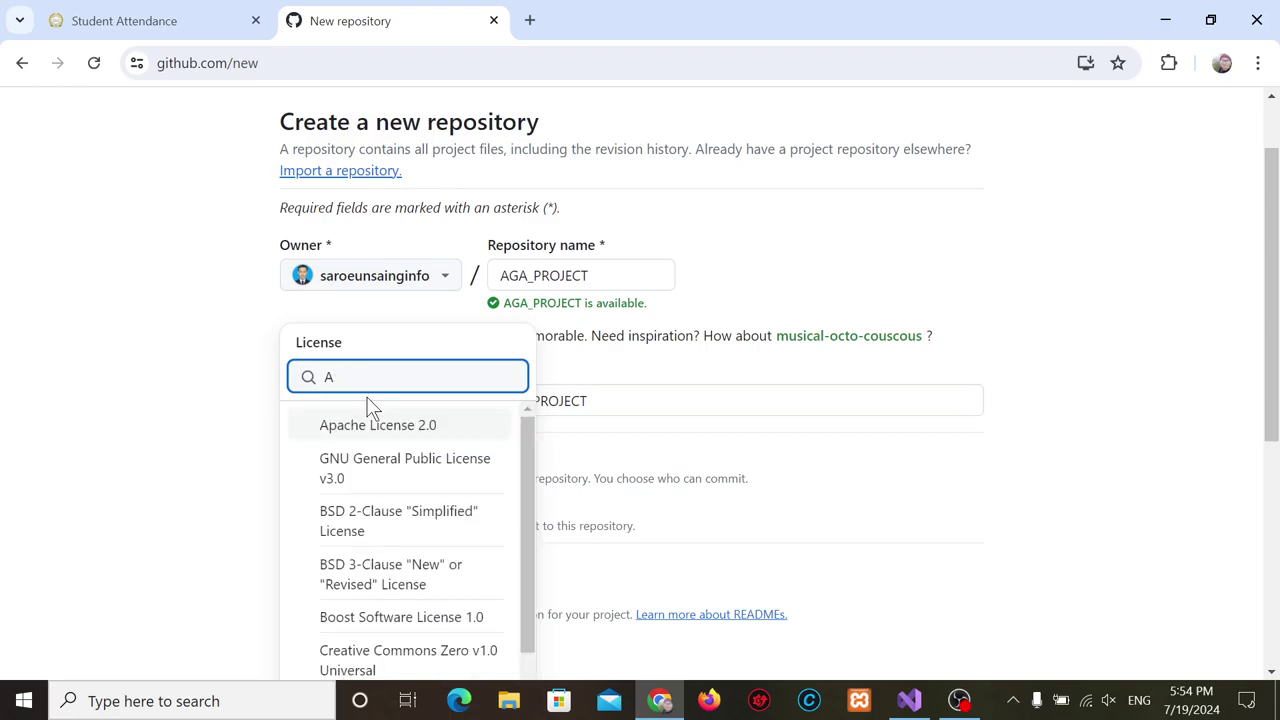
{"action": "key", "text": "BackSpace"}
{"action": "type", "text": "C"}
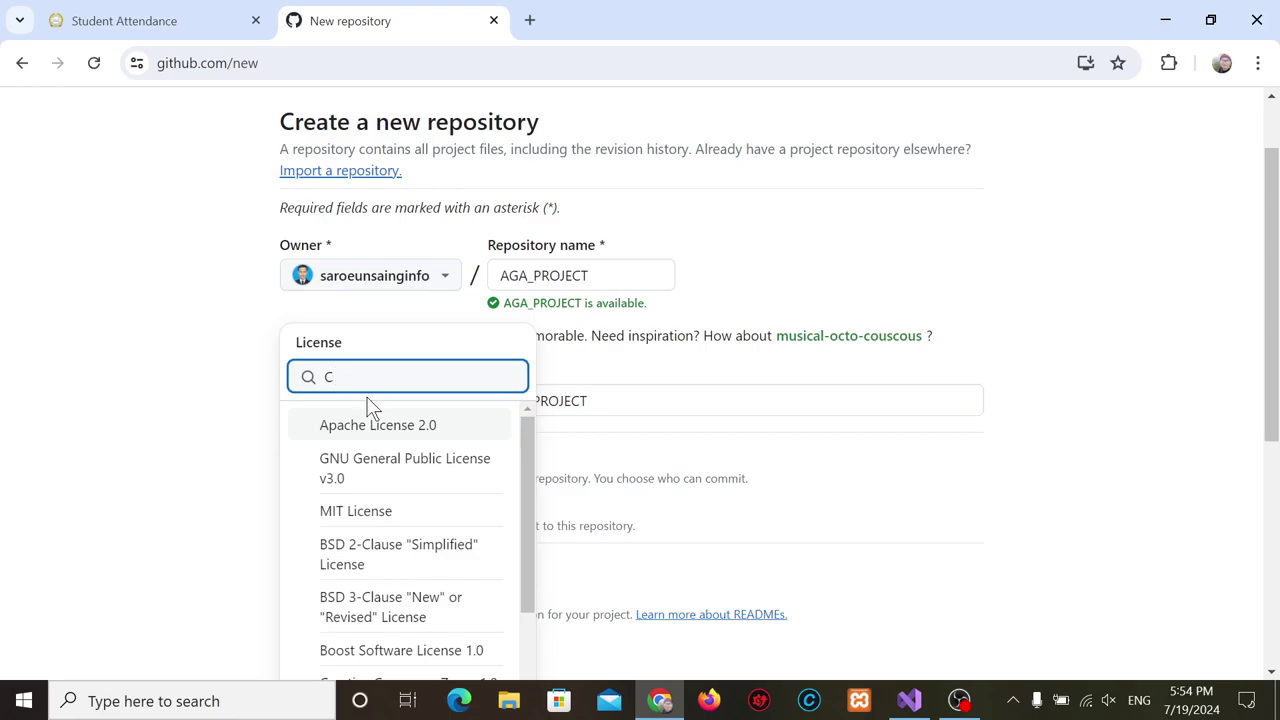
{"action": "type", "text": "#"}
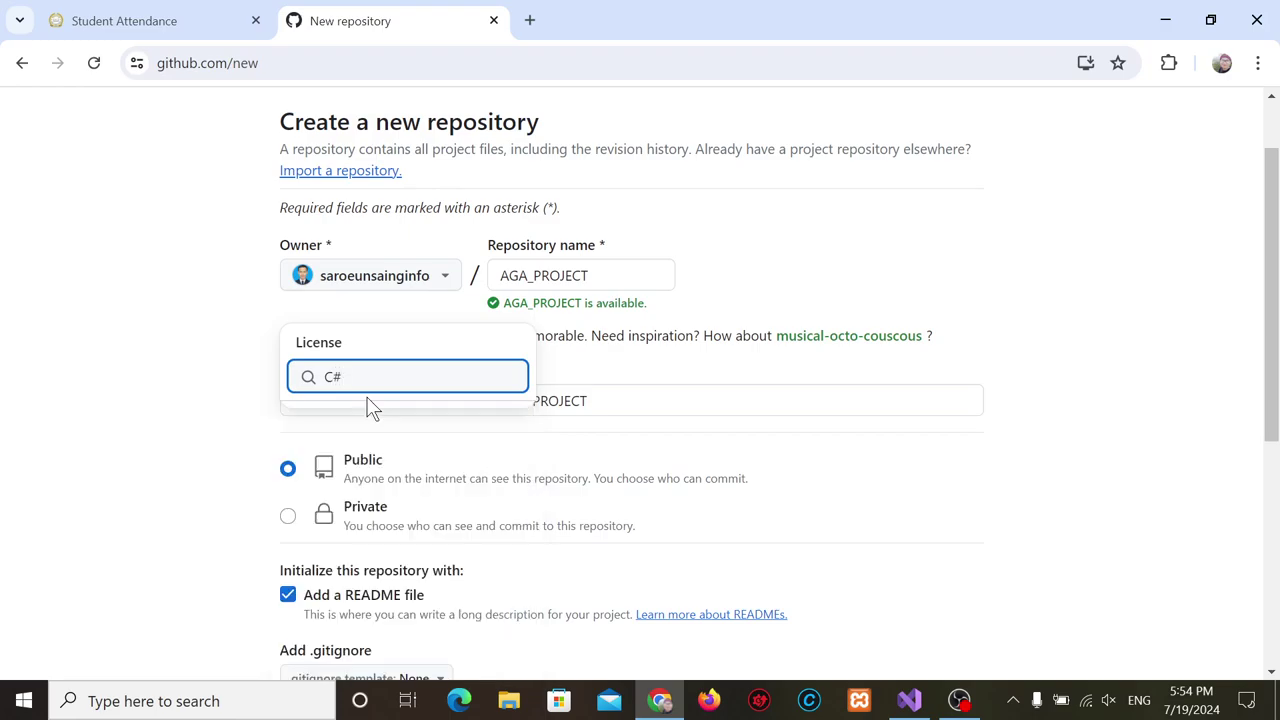
{"action": "key", "text": "BackSpace"}
{"action": "type", "text": "SHARP"}
{"action": "key", "text": "BackSpace"}
{"action": "key", "text": "BackSpace"}
{"action": "key", "text": "BackSpace"}
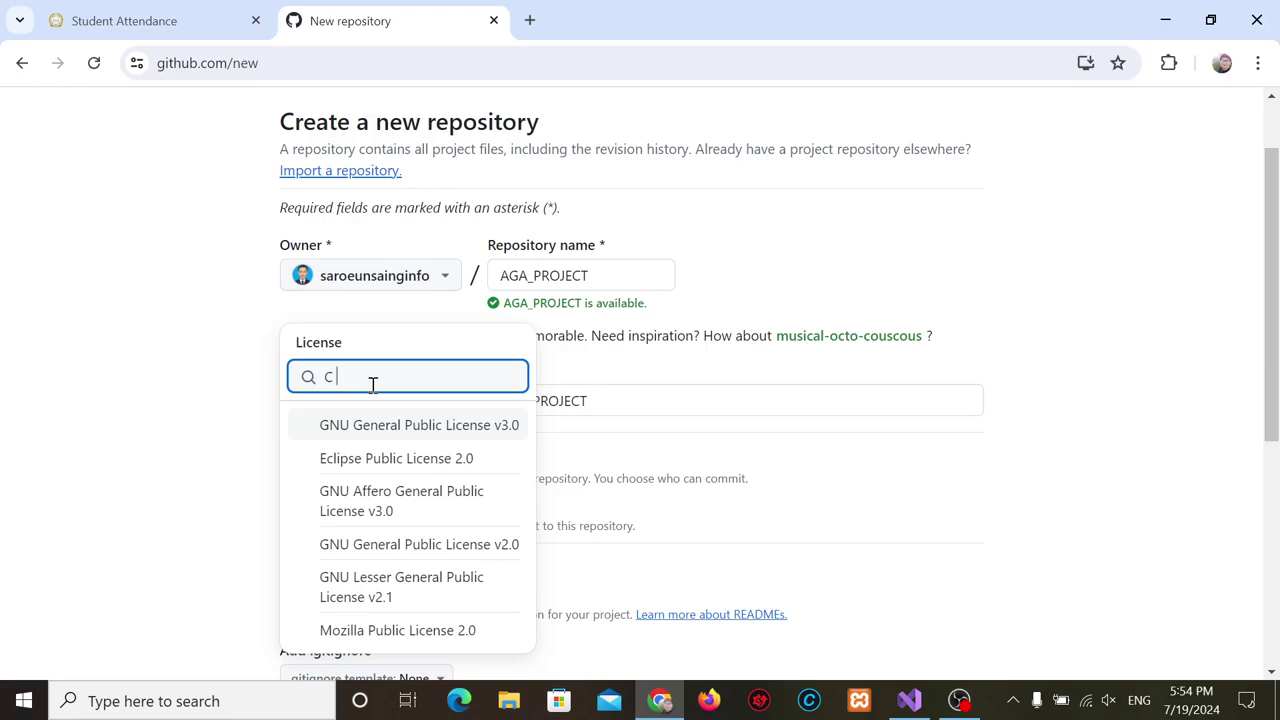
- Clear the license filter and set the license to None
{"action": "scroll", "coordinate": [366, 589], "scroll_direction": "down", "scroll_amount": 1}
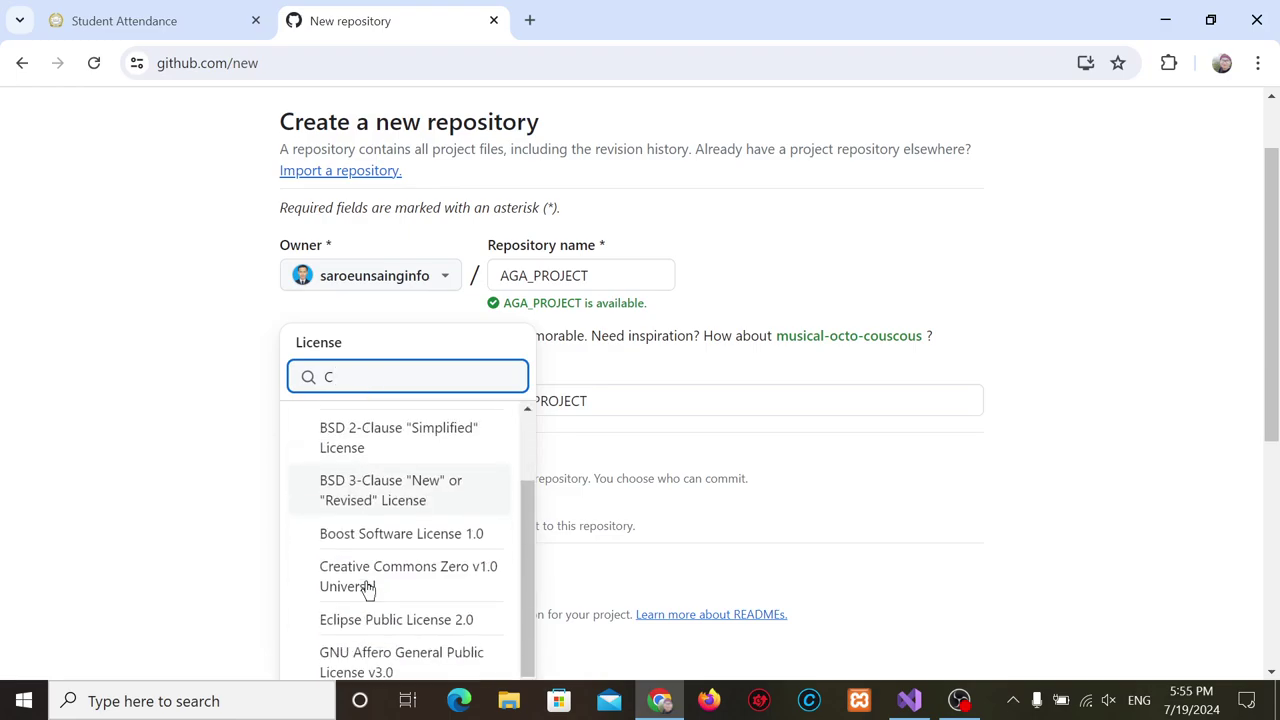
{"action": "scroll", "coordinate": [366, 589], "scroll_direction": "down", "scroll_amount": 1}
{"action": "type", "text": "W"}
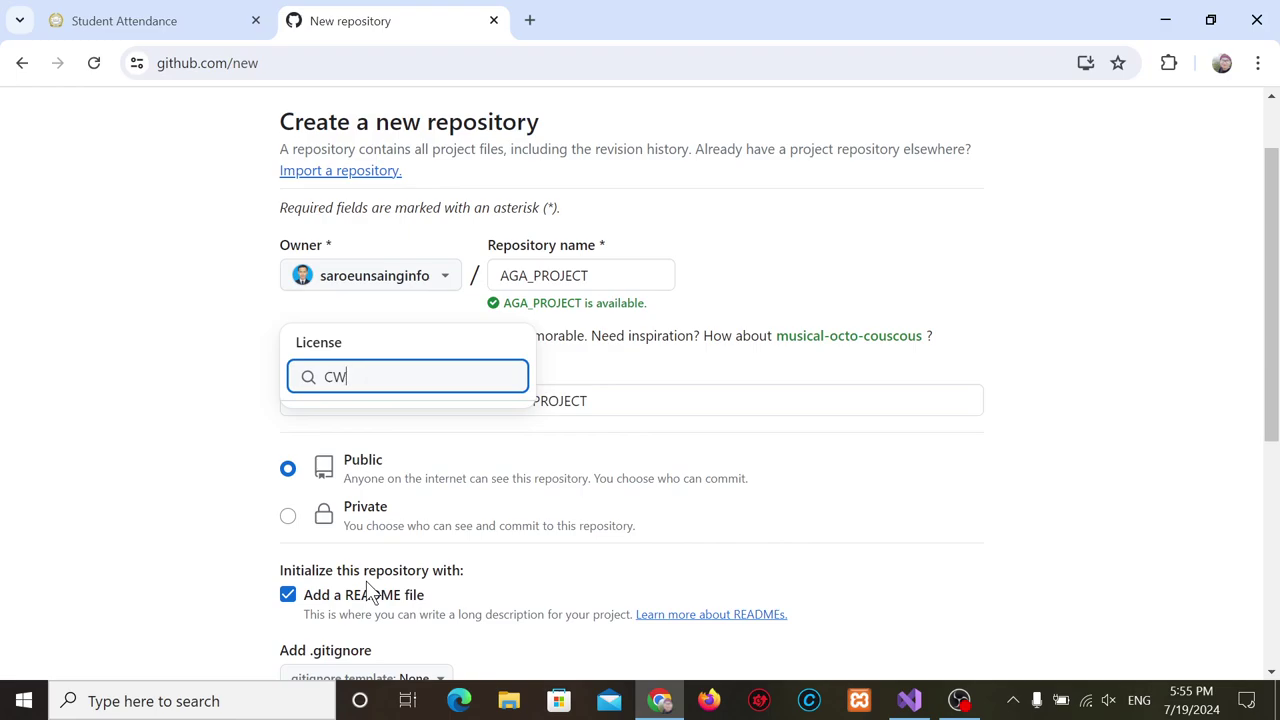
{"action": "key", "text": "BackSpace"}
{"action": "key", "text": "BackSpace"}
{"action": "type", "text": "WEB"}
{"action": "key", "text": "BackSpace"}
{"action": "key", "text": "BackSpace"}
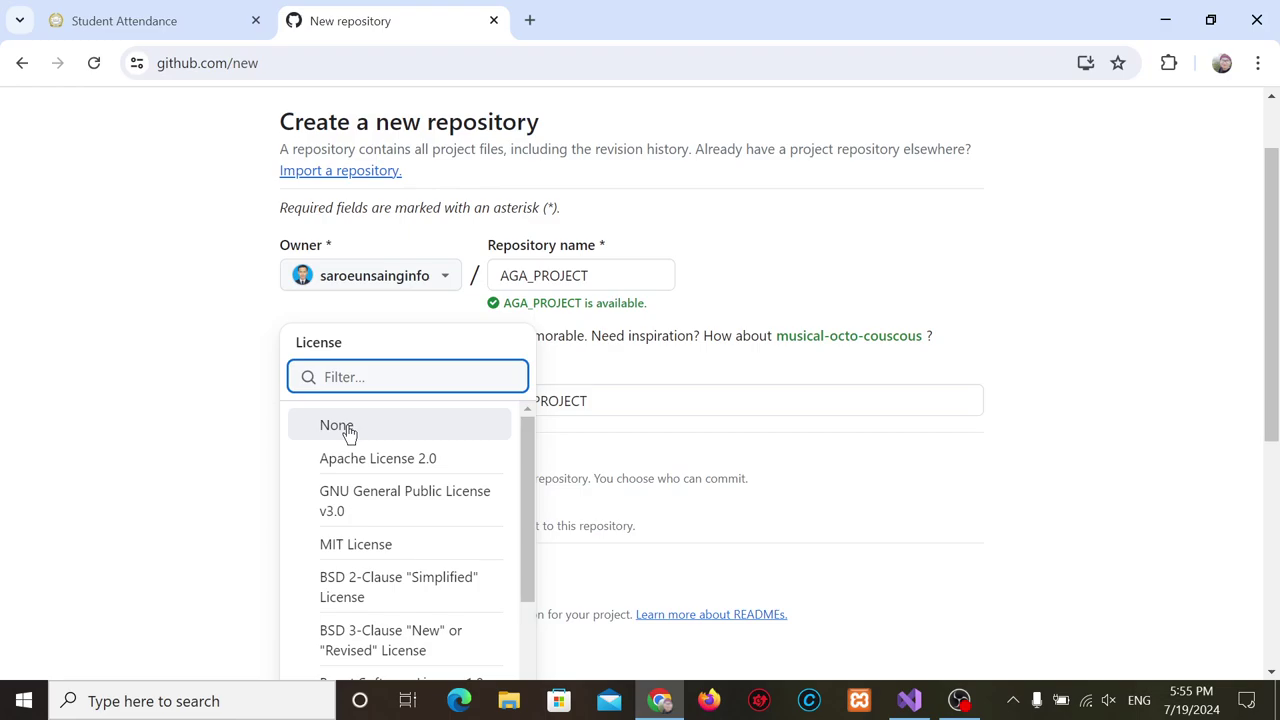
{"action": "left_click", "coordinate": [340, 426]}
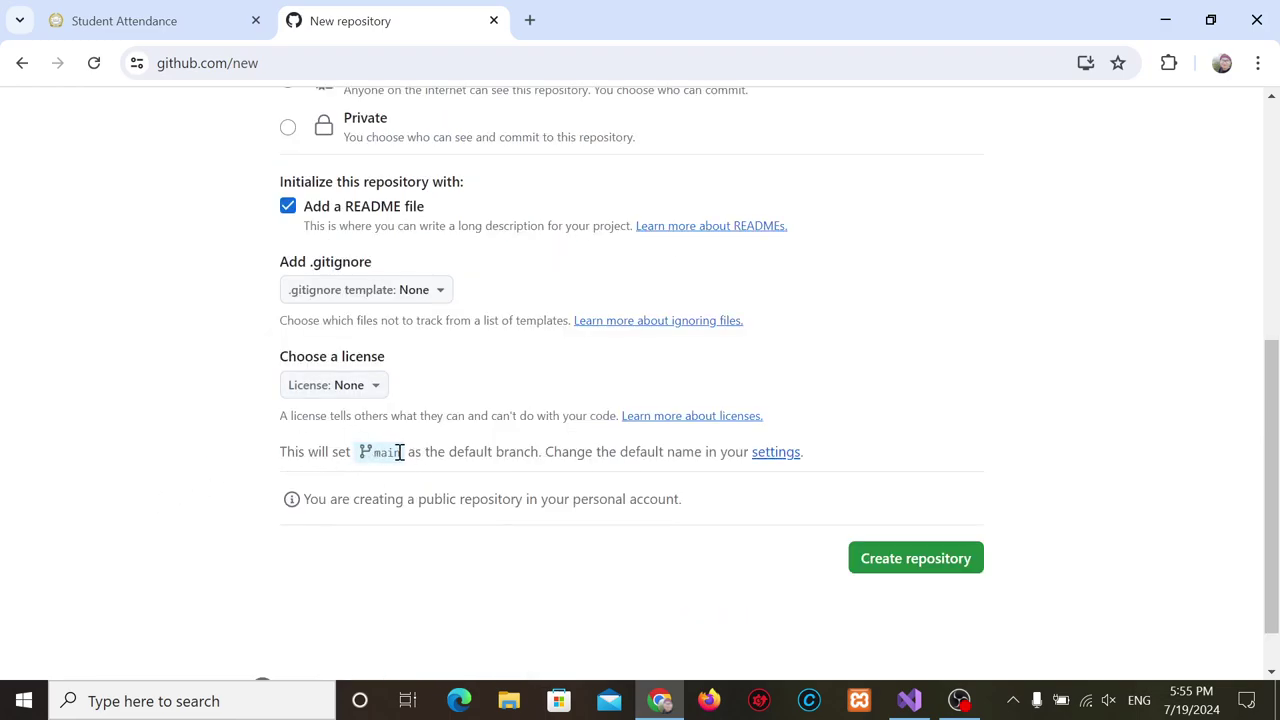
{"action": "left_click_drag", "start_coordinate": [400, 452], "coordinate": [357, 457]}
- Create the AGA_PROJECT repository, check its branch list, then go to Issues
{"action": "left_click", "coordinate": [913, 567]}
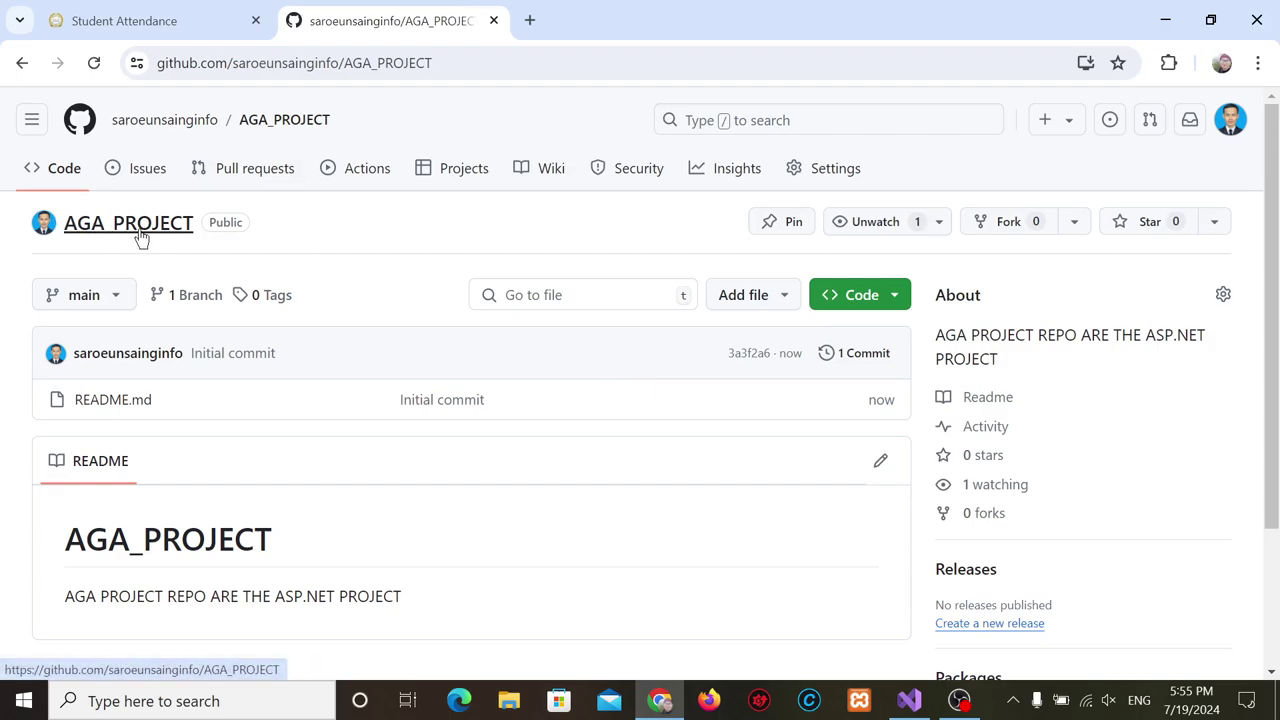
{"action": "left_click", "coordinate": [114, 296]}
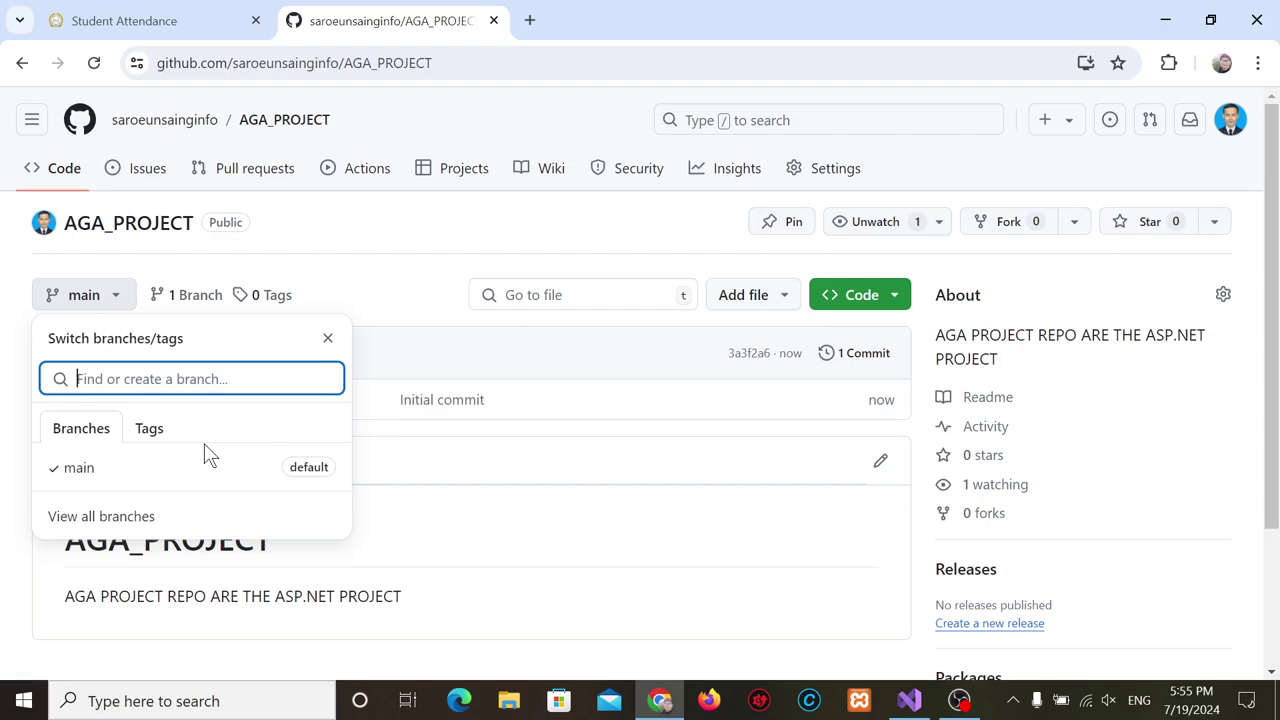
{"action": "left_click", "coordinate": [412, 285]}
{"action": "scroll", "coordinate": [300, 526], "scroll_direction": "down", "scroll_amount": 2}
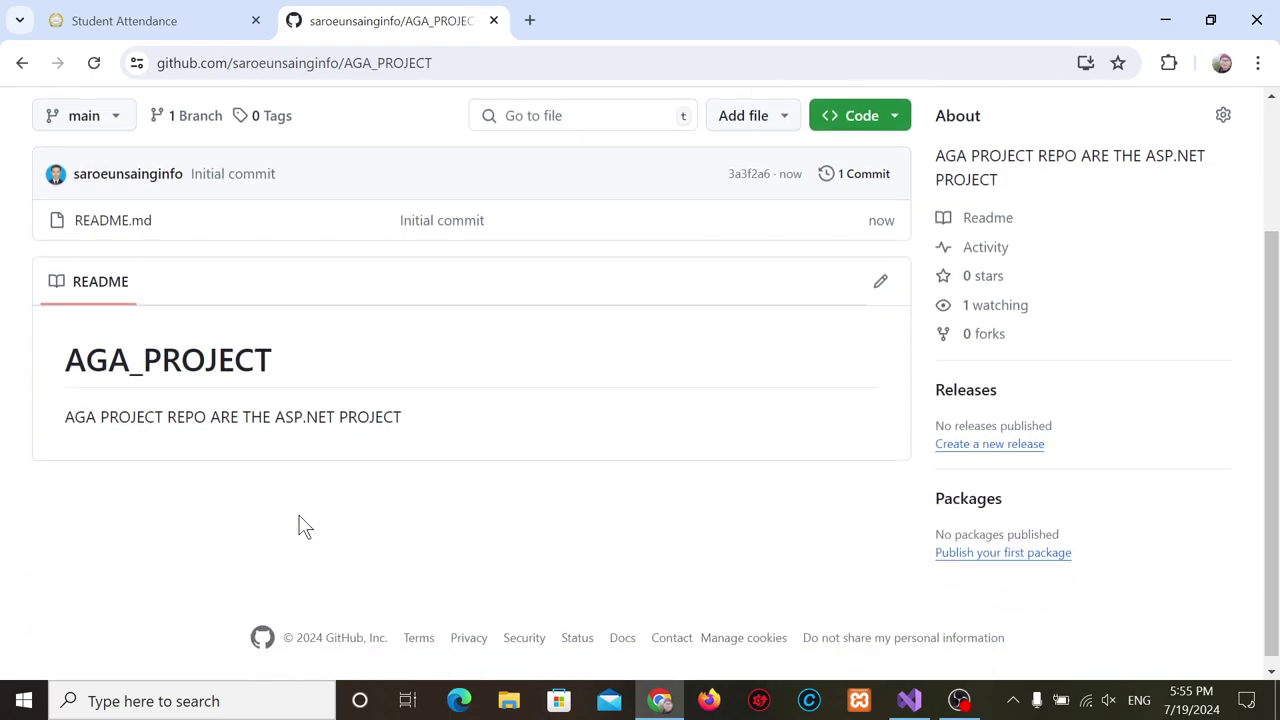
{"action": "scroll", "coordinate": [304, 527], "scroll_direction": "up", "scroll_amount": 2}
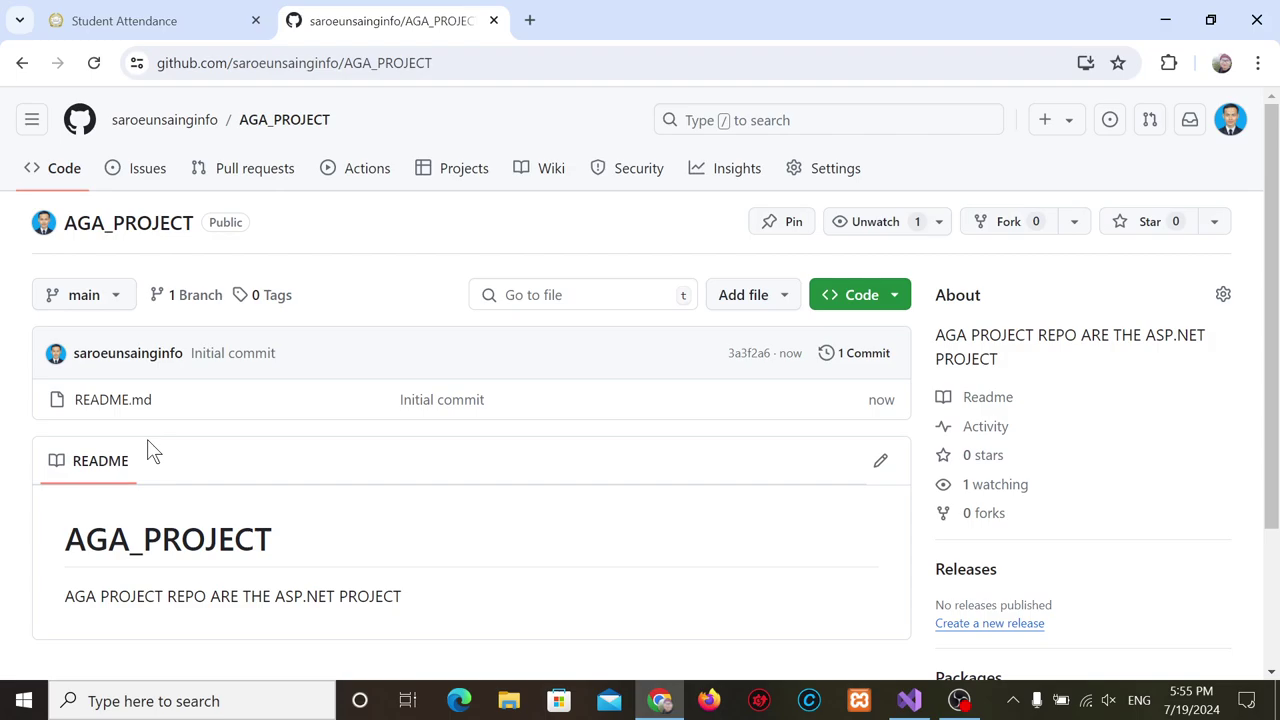
{"action": "left_click", "coordinate": [150, 172]}
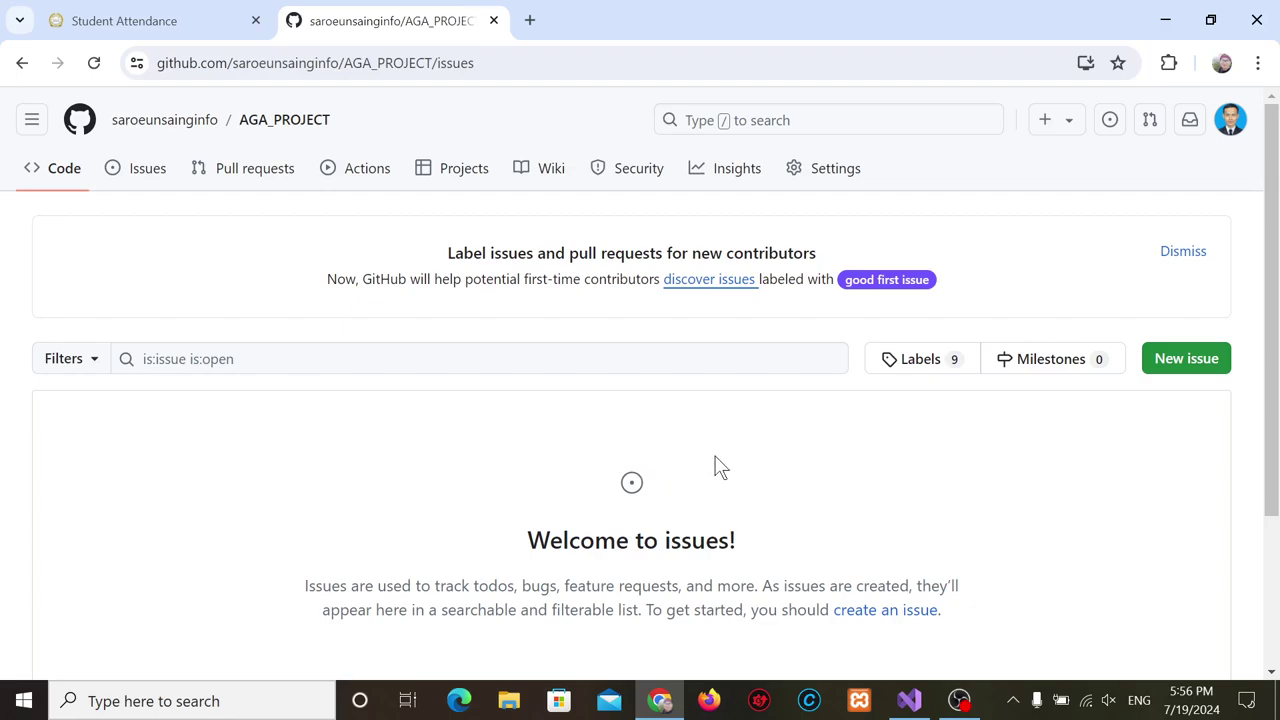
- View the empty Pull requests tab, then open the Actions getting-started page
{"action": "left_click", "coordinate": [254, 170]}
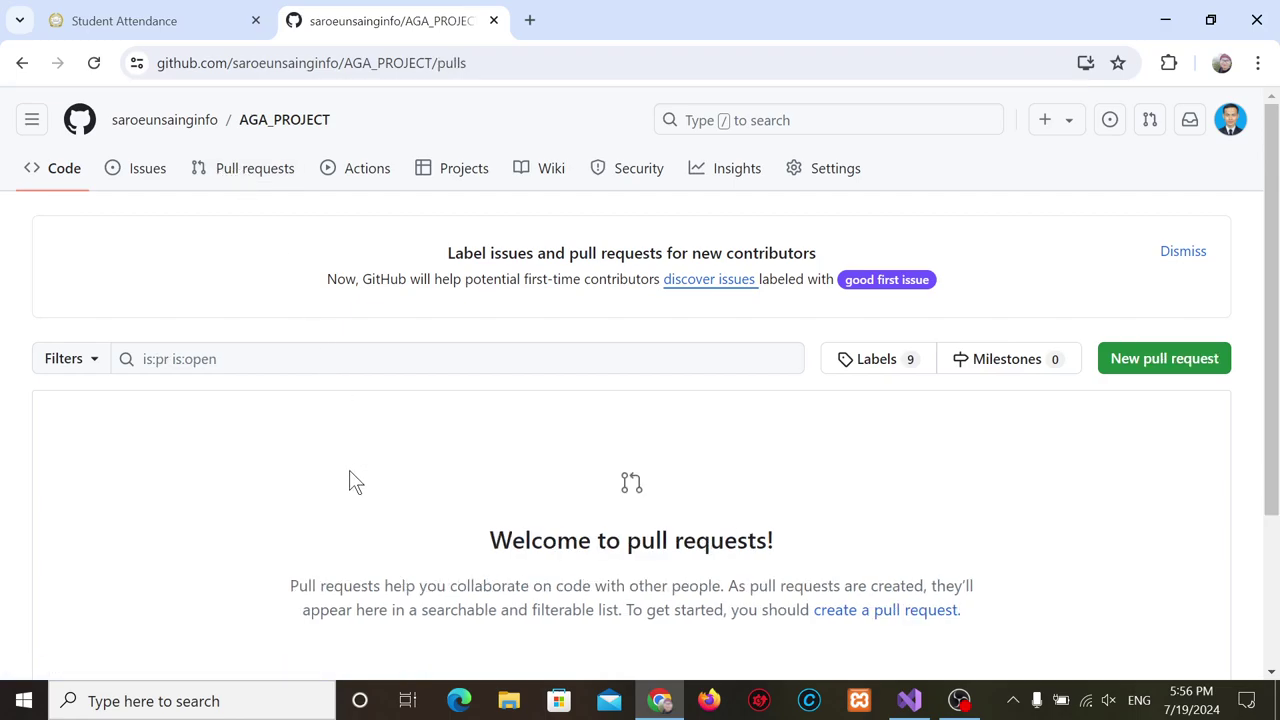
{"action": "left_click", "coordinate": [261, 177]}
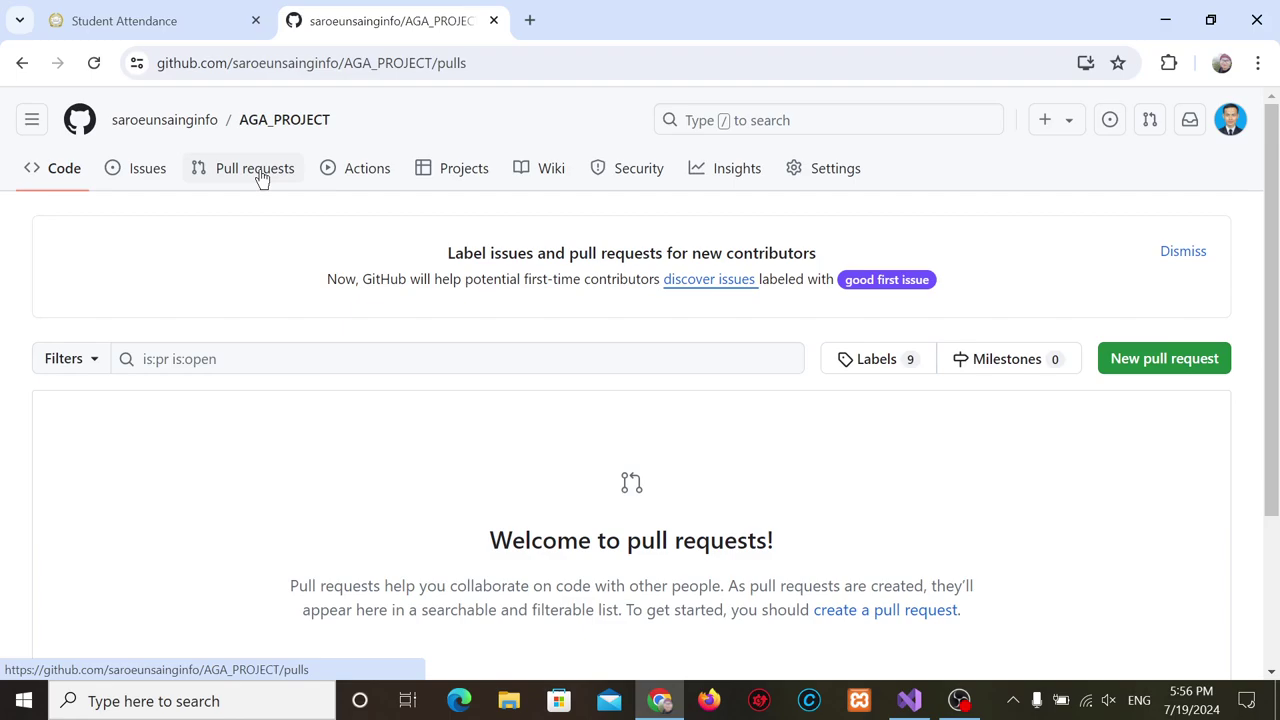
{"action": "left_click", "coordinate": [378, 172]}
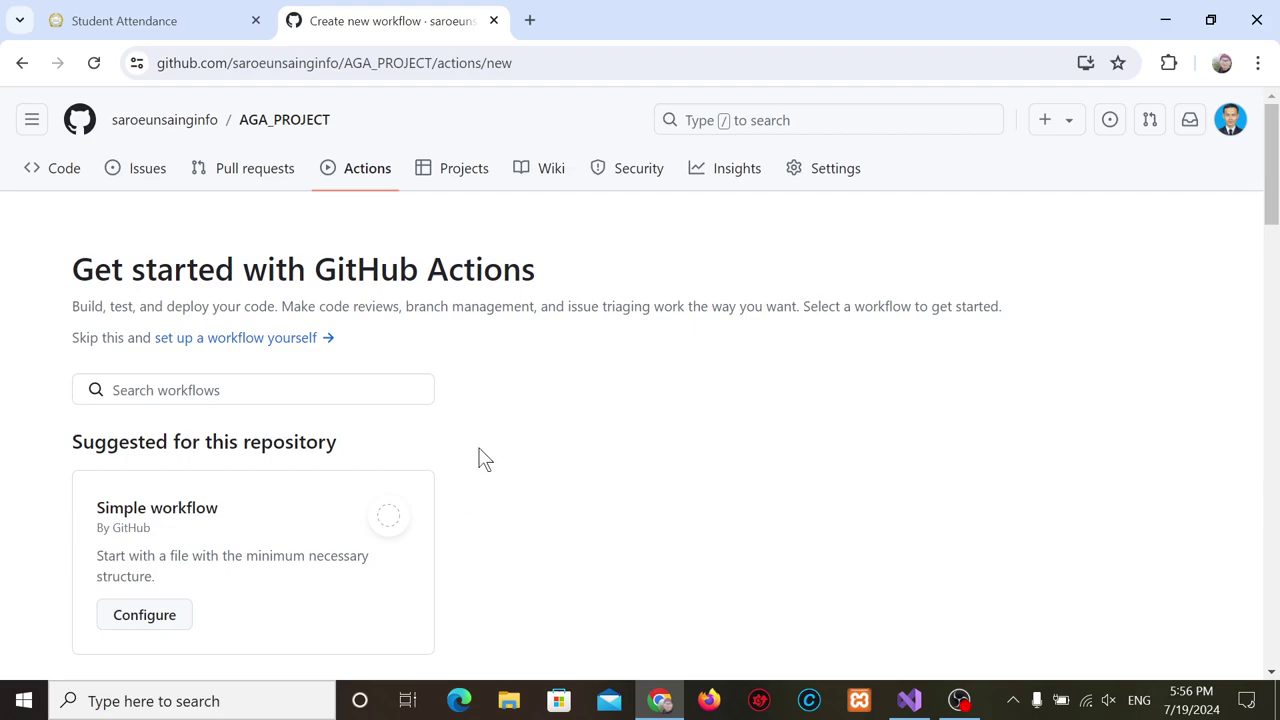
- Browse the Projects tab's link-a-project options, then open the Security overview
{"action": "left_click", "coordinate": [445, 170]}
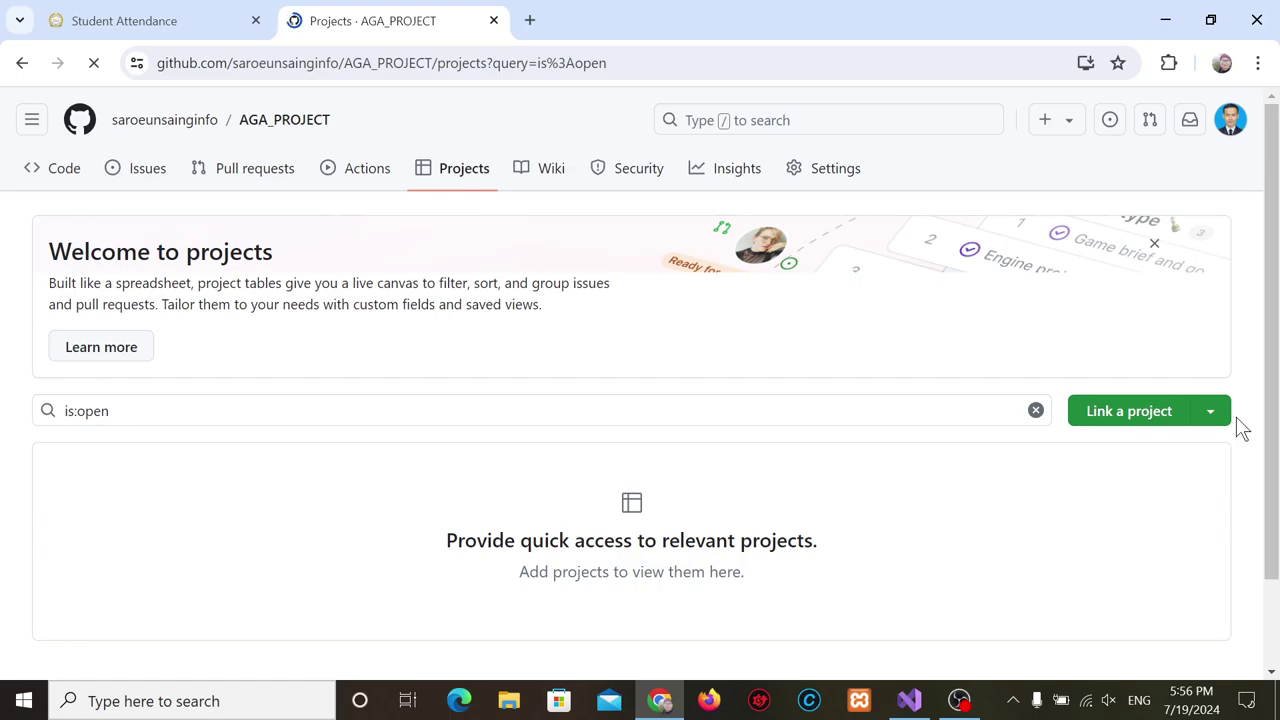
{"action": "scroll", "coordinate": [960, 540], "scroll_direction": "down", "scroll_amount": 1}
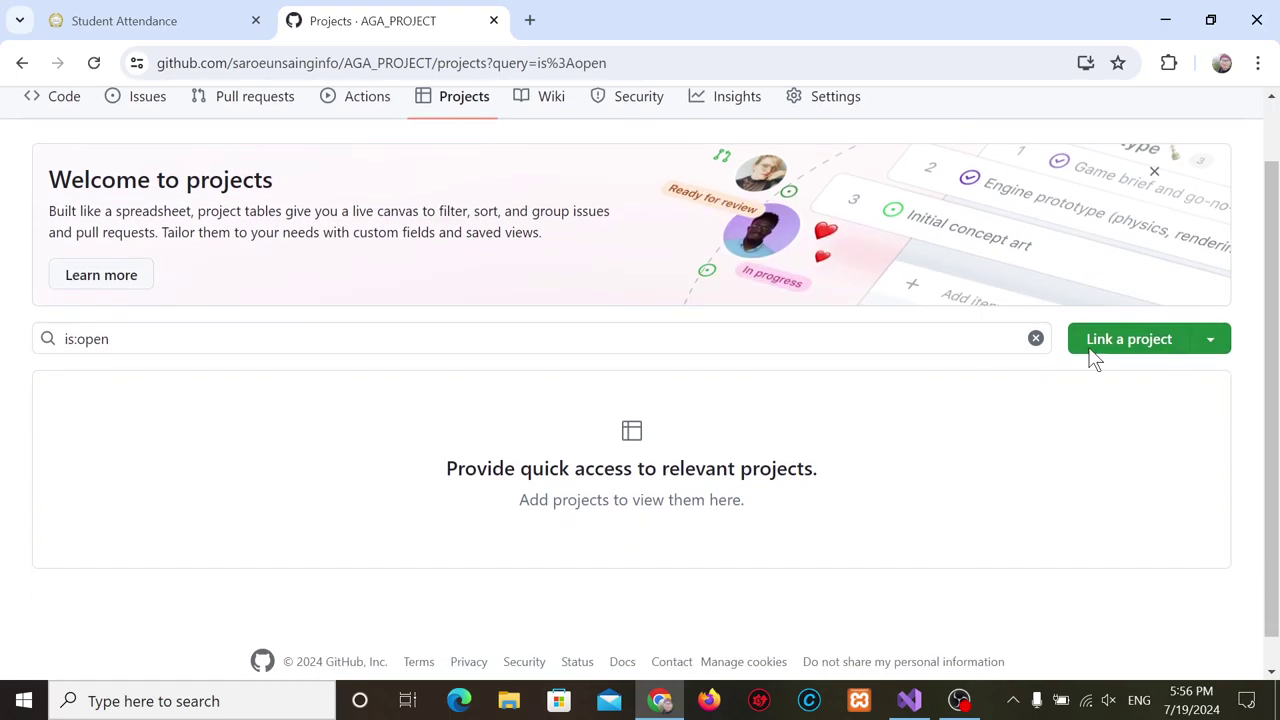
{"action": "left_click", "coordinate": [1211, 341]}
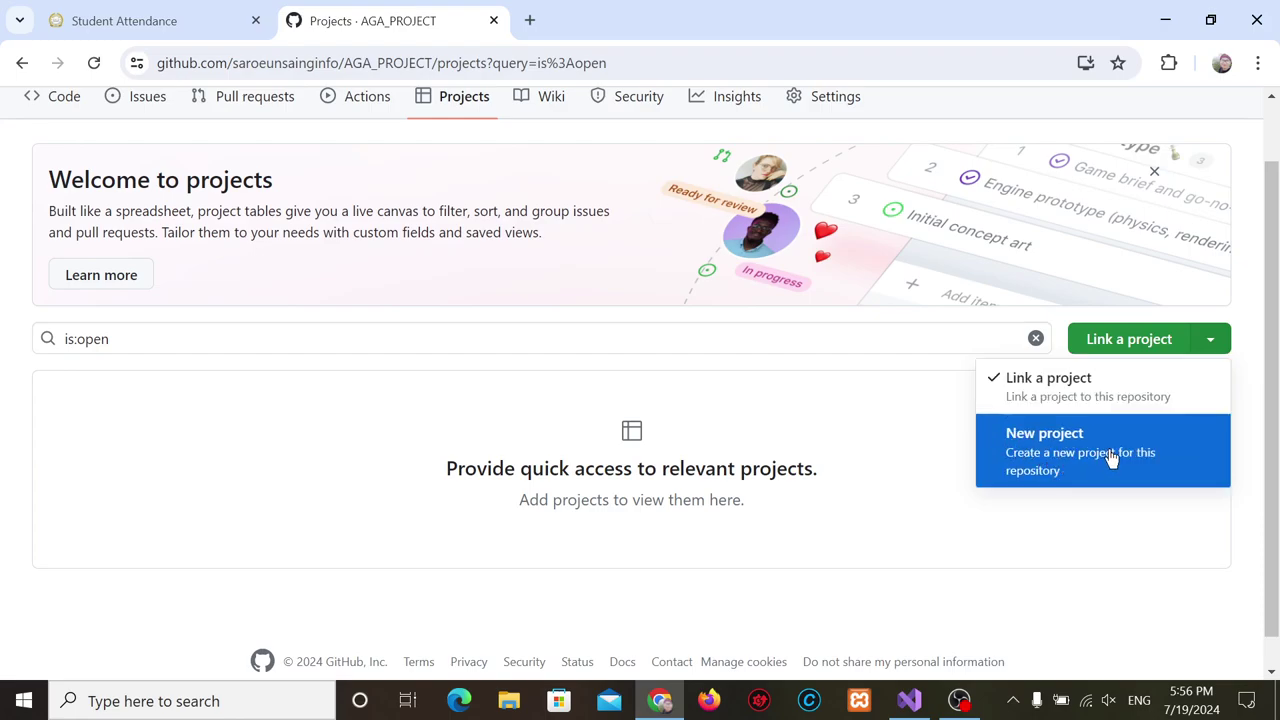
{"action": "scroll", "coordinate": [683, 432], "scroll_direction": "up", "scroll_amount": 1}
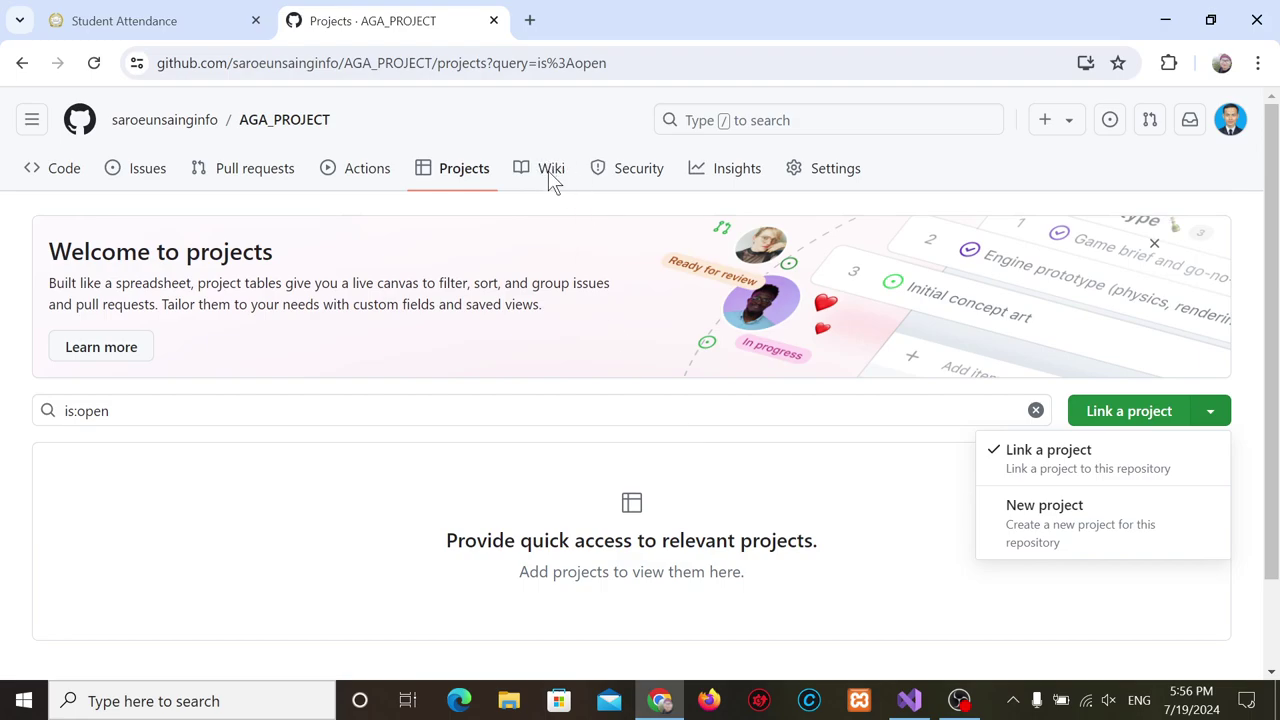
{"action": "left_click", "coordinate": [633, 176]}
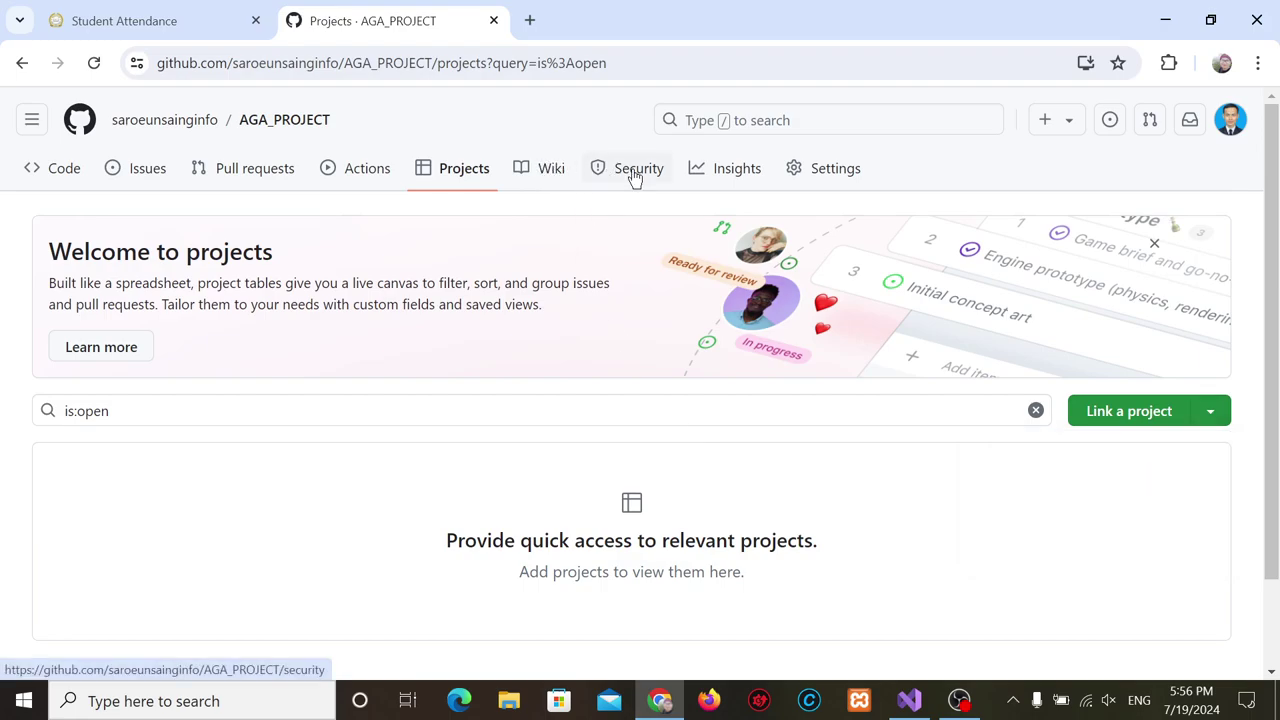
{"action": "left_click", "coordinate": [633, 176]}
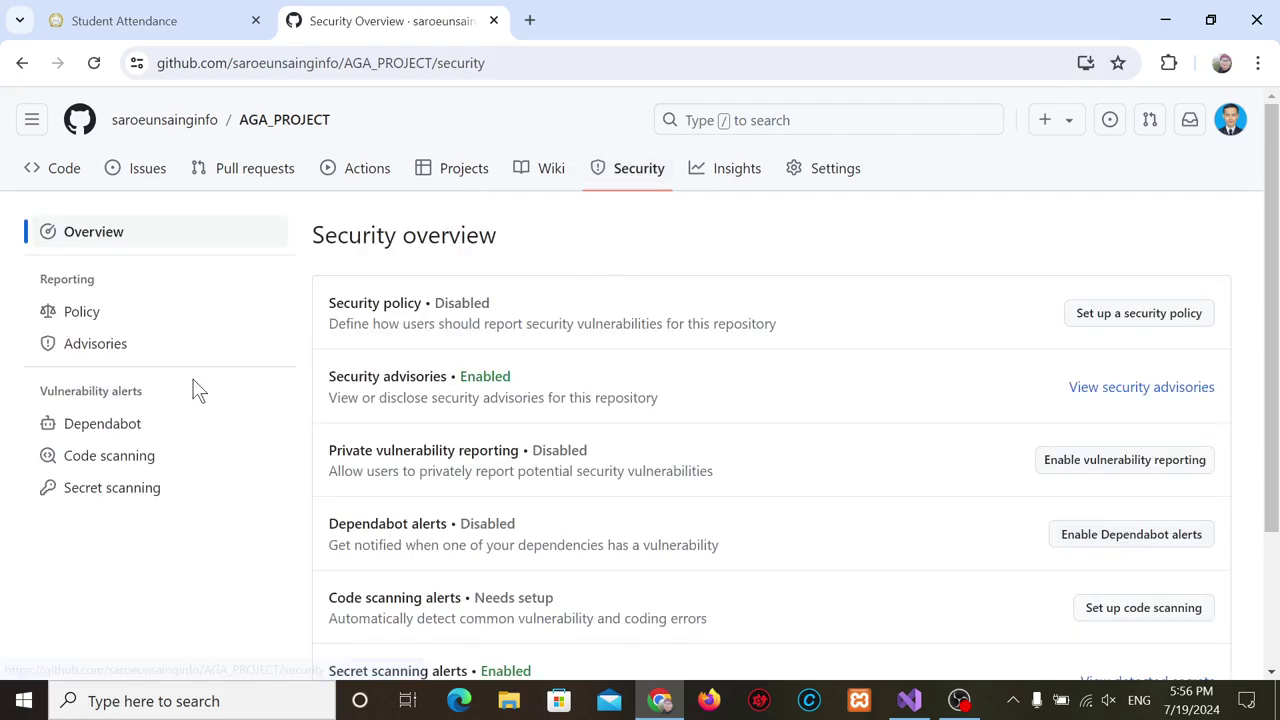
- Scroll through the security policy, advisories and scanning statuses, then open Insights
{"action": "scroll", "coordinate": [516, 443], "scroll_direction": "down", "scroll_amount": 2}
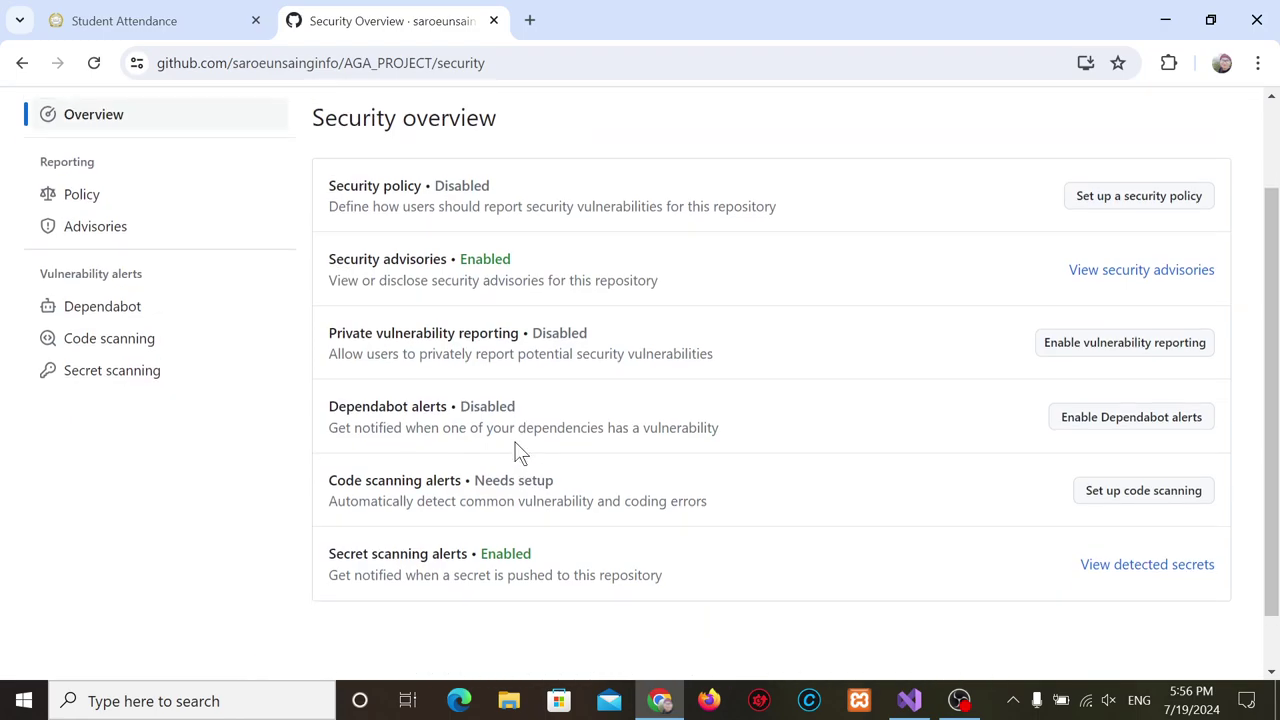
{"action": "scroll", "coordinate": [518, 448], "scroll_direction": "up", "scroll_amount": 2}
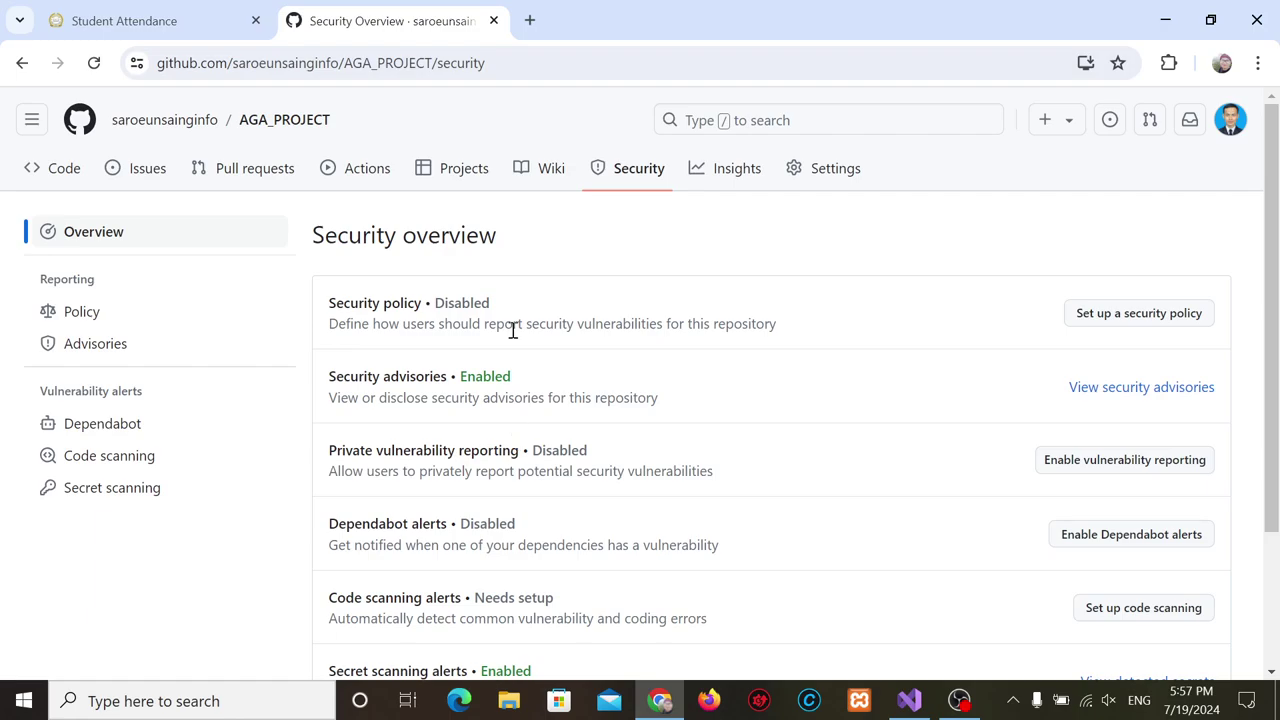
{"action": "left_click", "coordinate": [736, 178]}
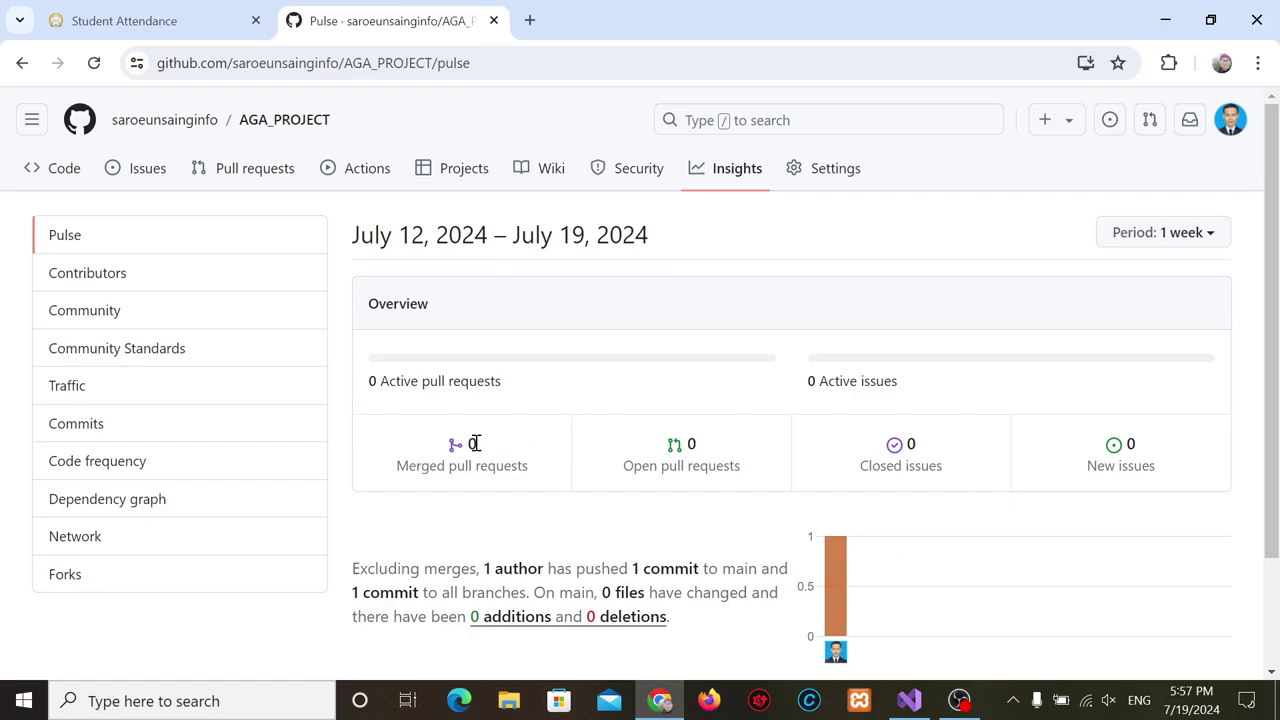
- Review the July 12–19, 2024 Pulse showing one commit, then open Settings
{"action": "scroll", "coordinate": [712, 552], "scroll_direction": "down", "scroll_amount": 1}
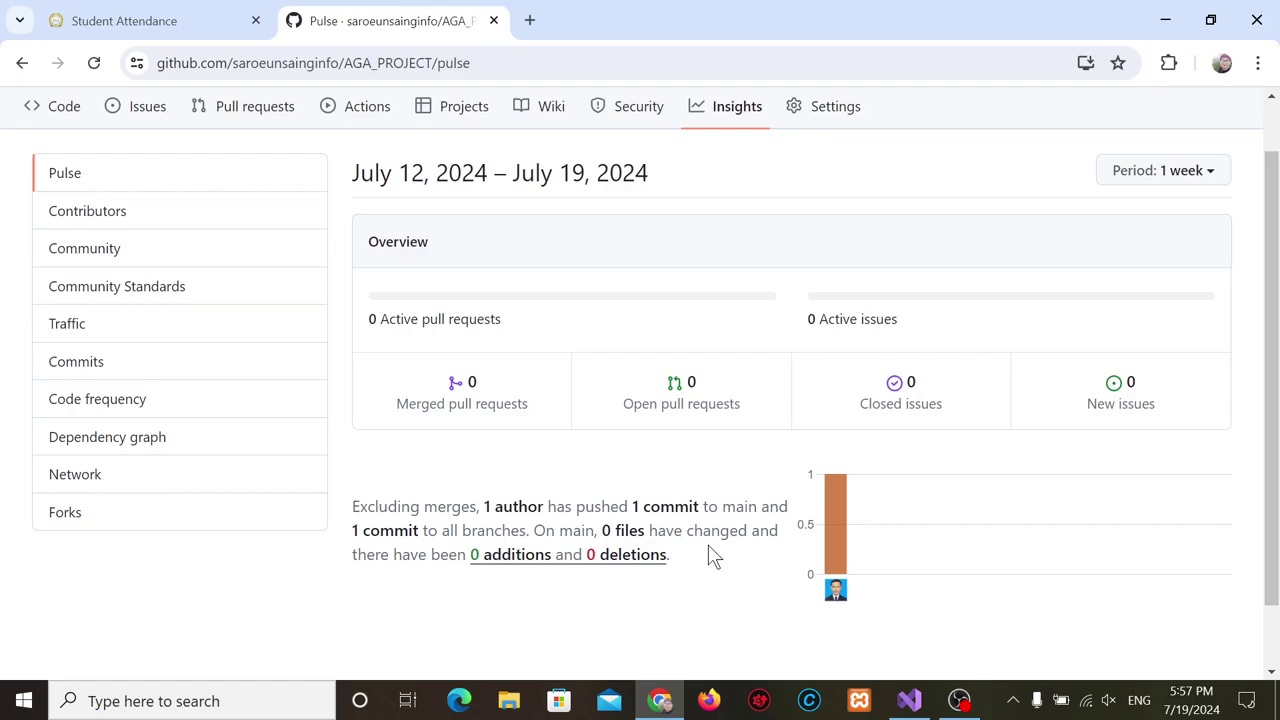
{"action": "scroll", "coordinate": [712, 556], "scroll_direction": "up", "scroll_amount": 1}
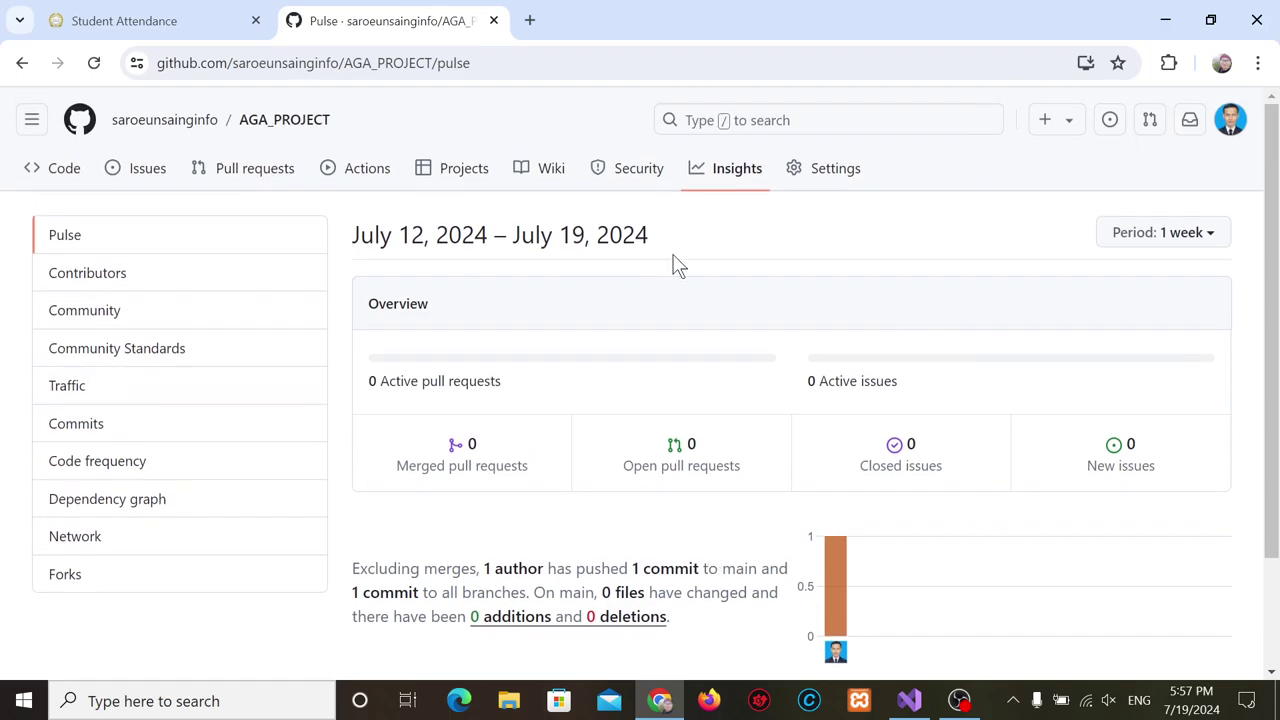
{"action": "left_click", "coordinate": [832, 171]}
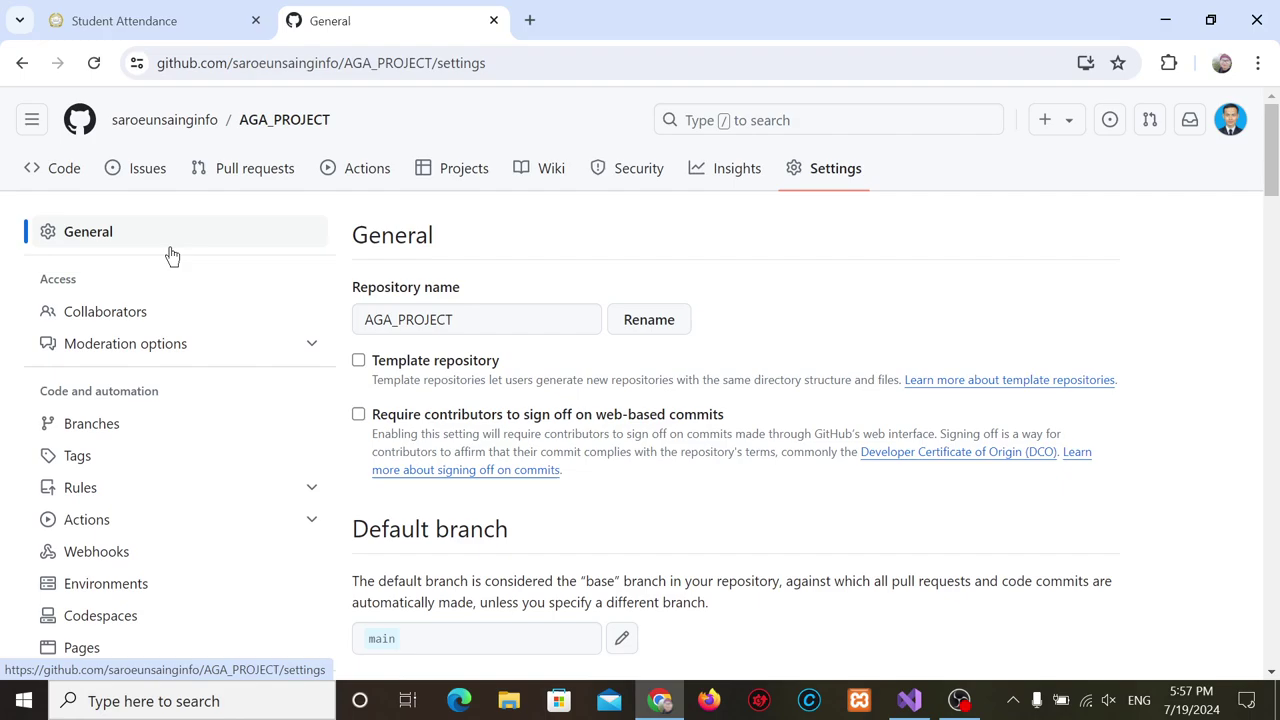
- Scroll through default branch, Social preview and Features settings, then open Collaborators
{"action": "scroll", "coordinate": [436, 590], "scroll_direction": "down", "scroll_amount": 2}
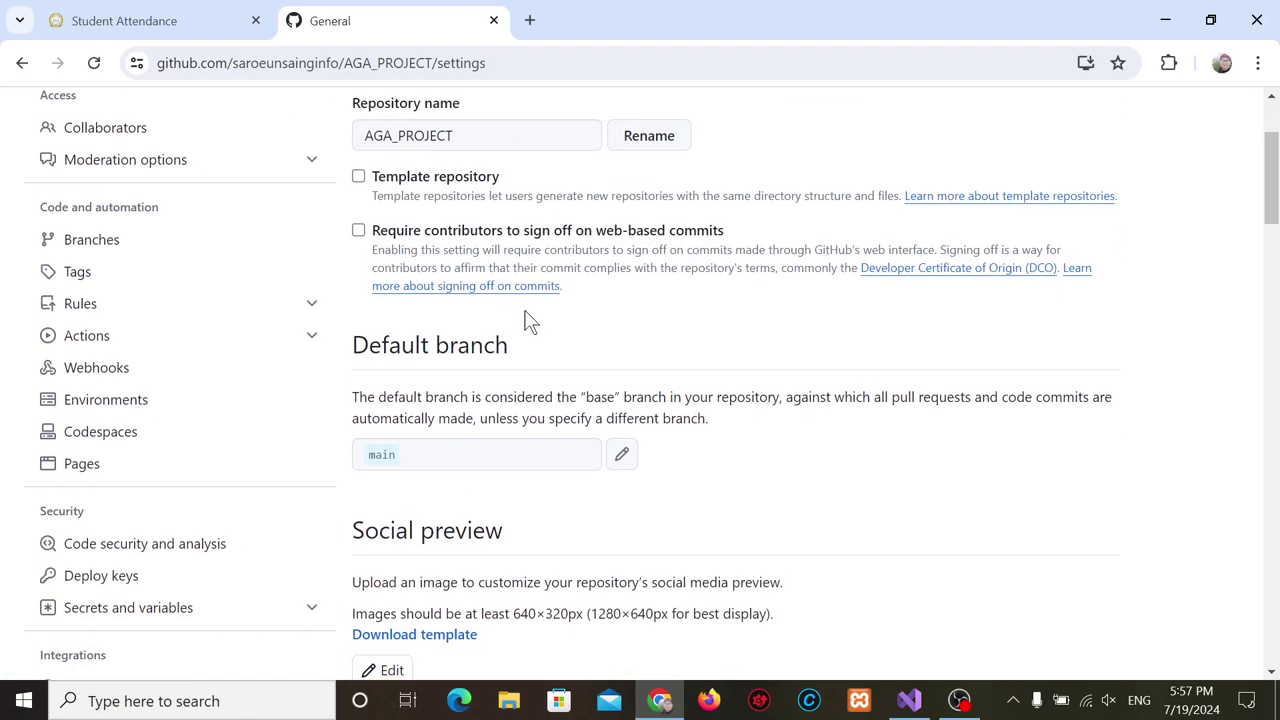
{"action": "left_click_drag", "start_coordinate": [409, 456], "coordinate": [362, 456]}
{"action": "left_click_drag", "start_coordinate": [354, 530], "coordinate": [512, 517]}
{"action": "scroll", "coordinate": [515, 520], "scroll_direction": "down", "scroll_amount": 1}
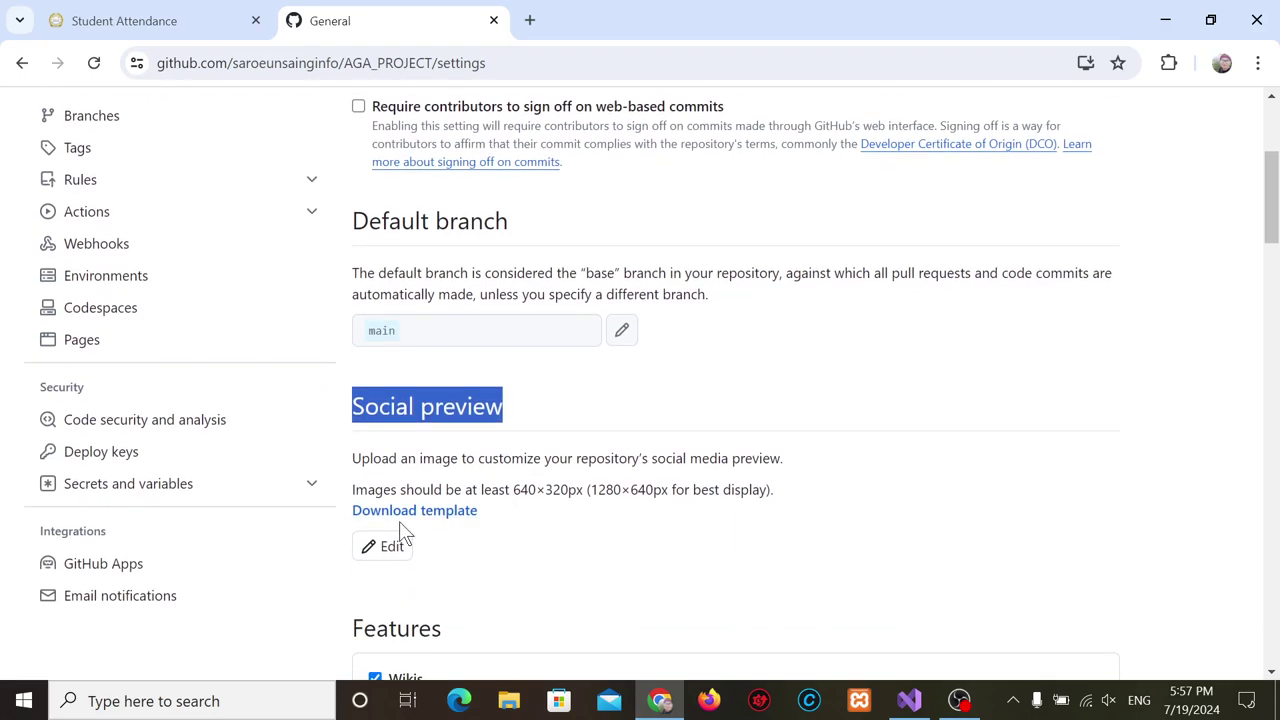
{"action": "scroll", "coordinate": [480, 560], "scroll_direction": "down", "scroll_amount": 1}
{"action": "scroll", "coordinate": [559, 585], "scroll_direction": "down", "scroll_amount": 1}
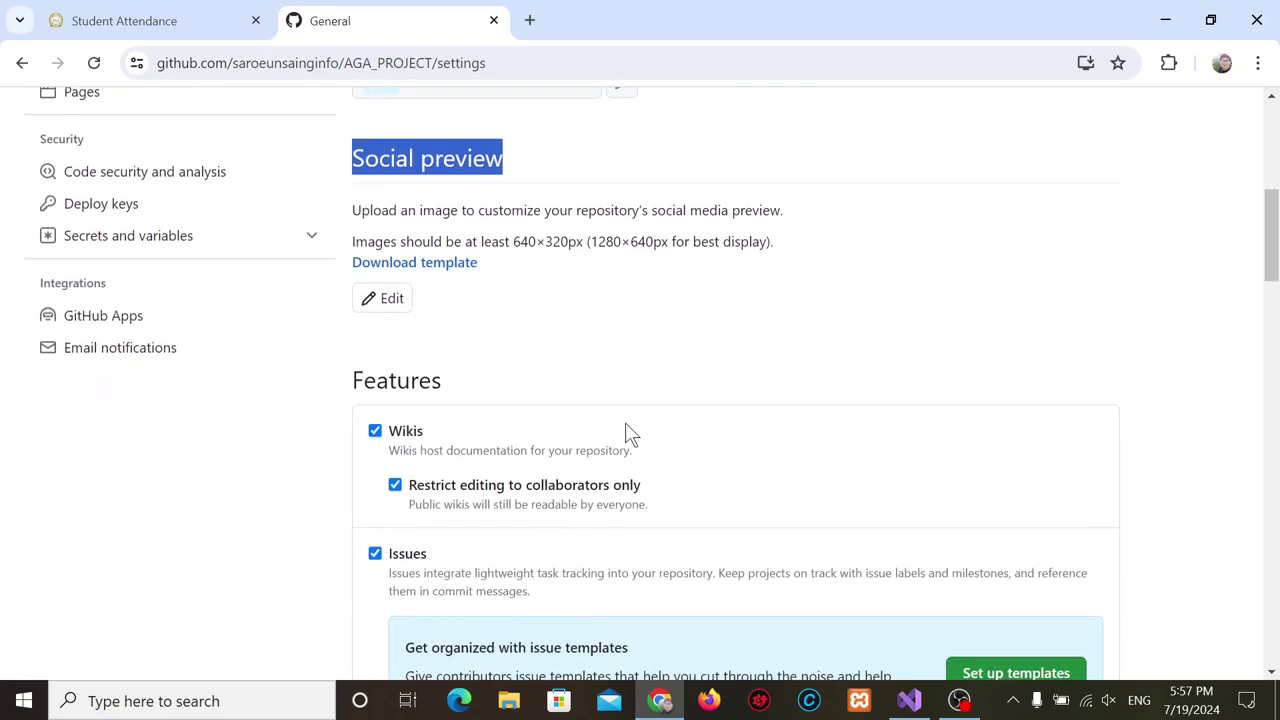
{"action": "scroll", "coordinate": [625, 422], "scroll_direction": "down", "scroll_amount": 2}
{"action": "scroll", "coordinate": [625, 422], "scroll_direction": "up", "scroll_amount": 5}
{"action": "scroll", "coordinate": [625, 422], "scroll_direction": "up", "scroll_amount": 2}
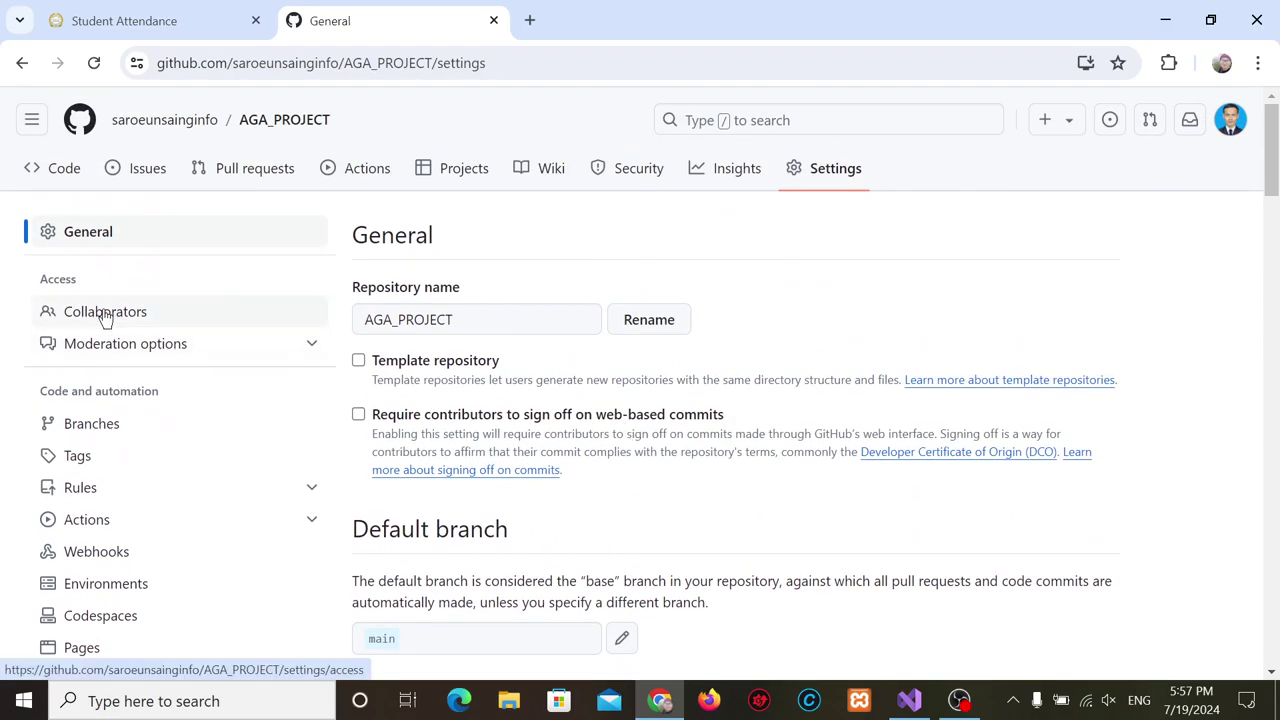
{"action": "left_click", "coordinate": [105, 313]}
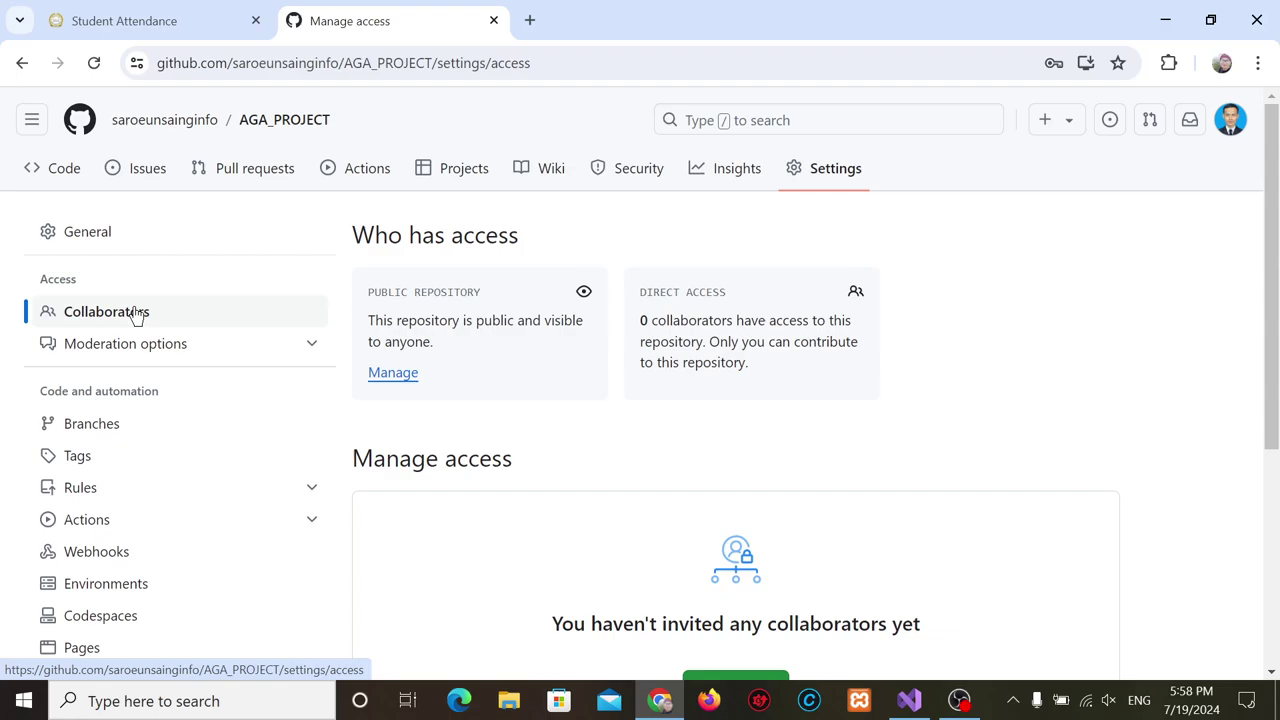
- Show the taskbar's hidden system tray icons
{"action": "left_click", "coordinate": [1010, 705]}
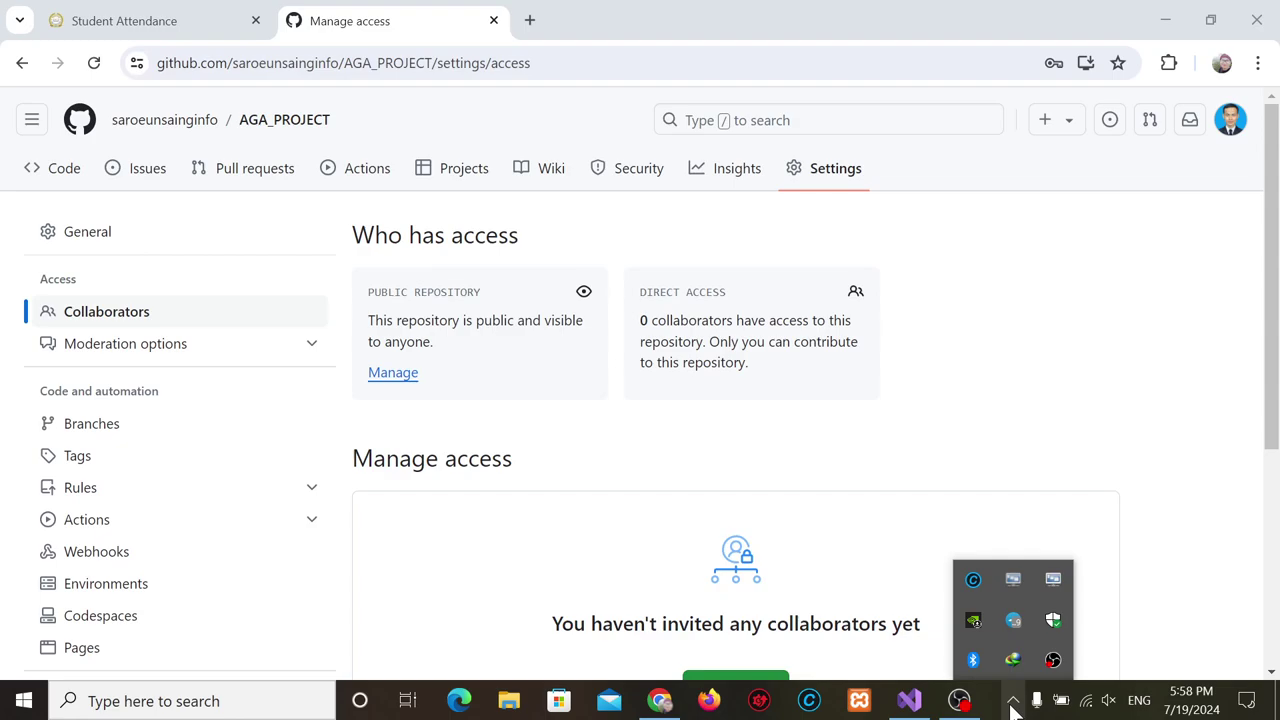